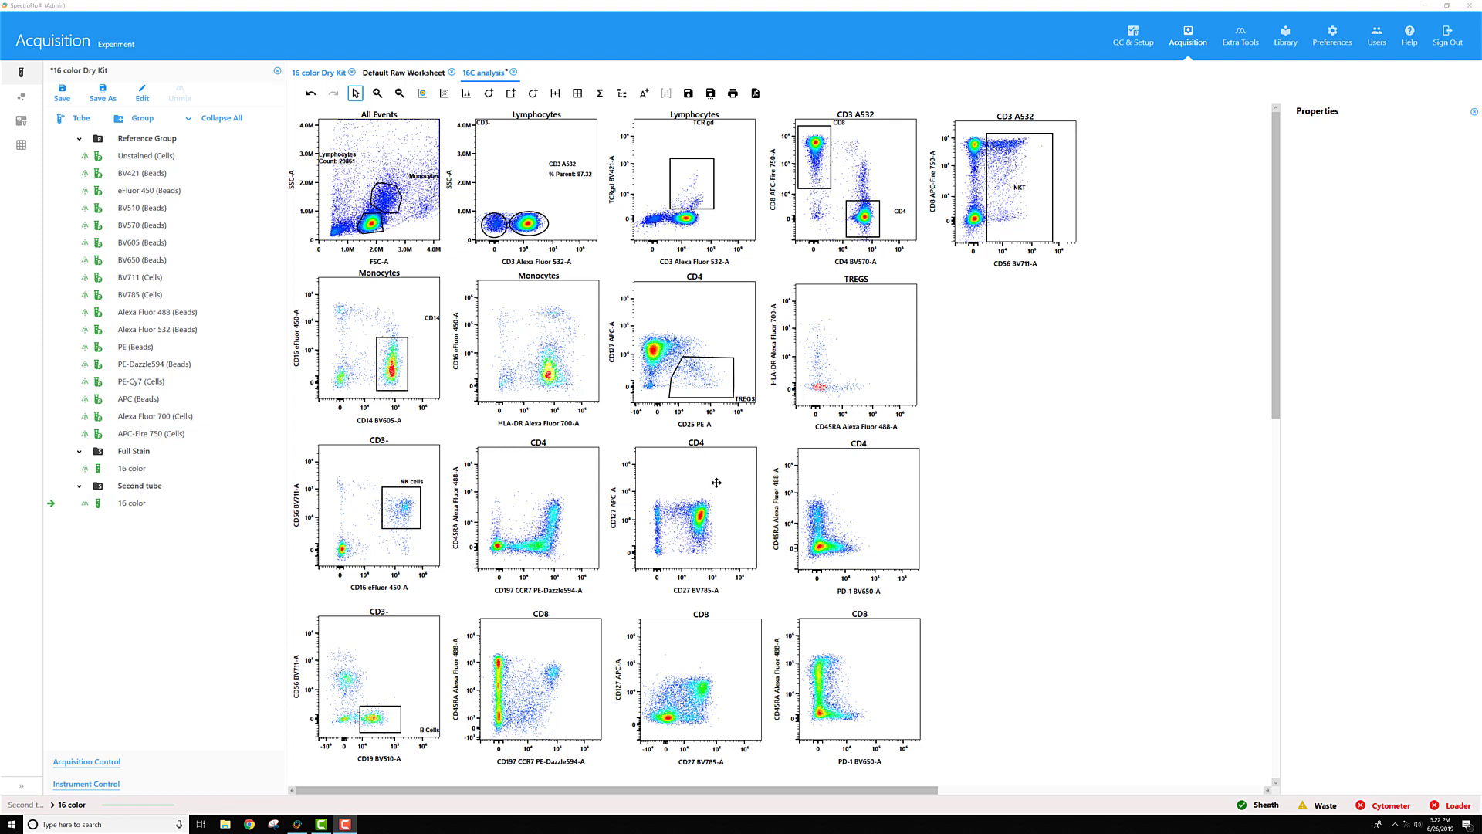
Export the gated events of the TREGS gate on the CD4 plot to the Desktop as an FCS file named TREGS
{"action": "left_click", "coordinate": [704, 395]}
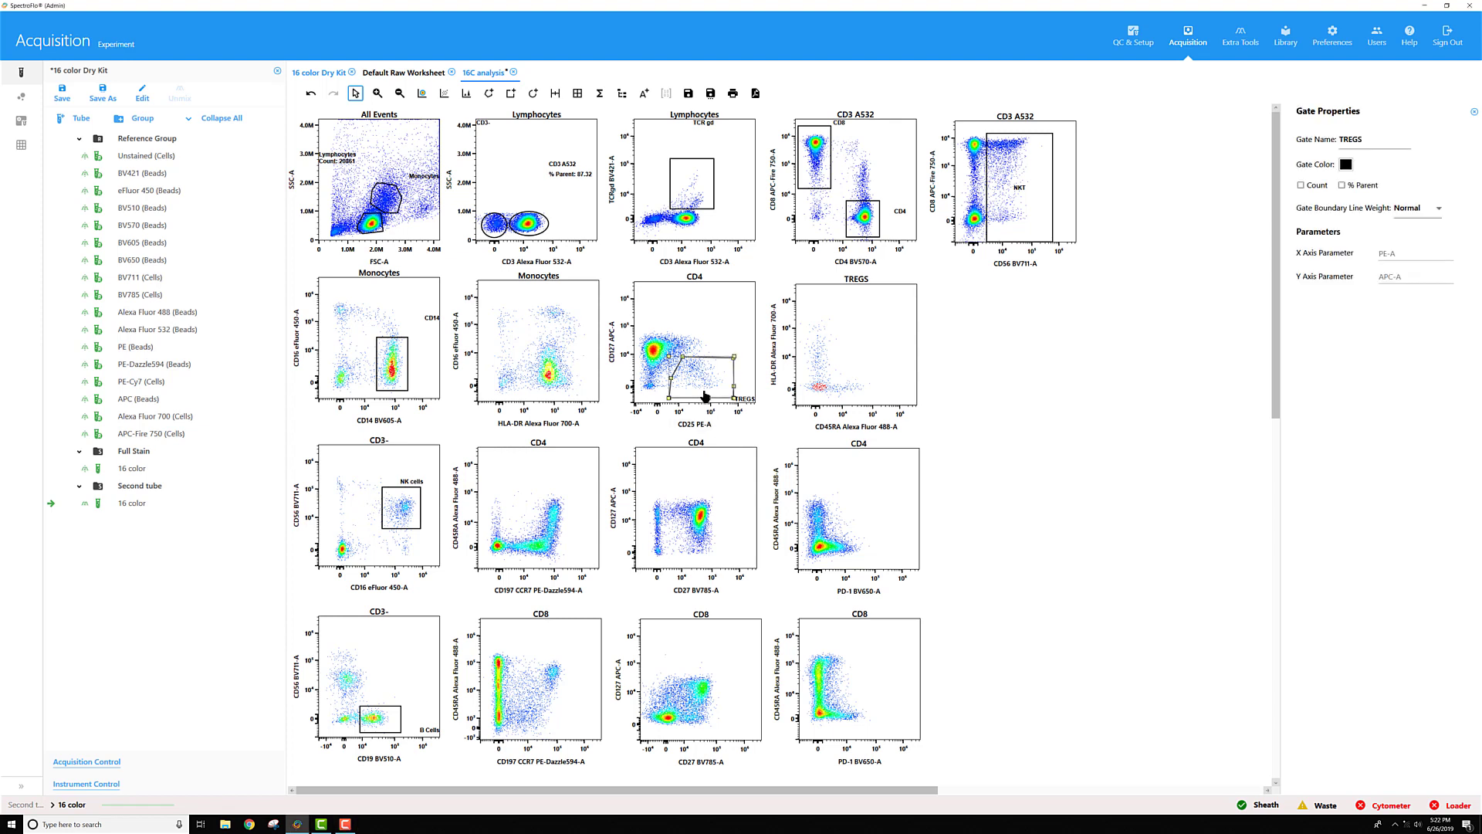
{"action": "right_click", "coordinate": [704, 397]}
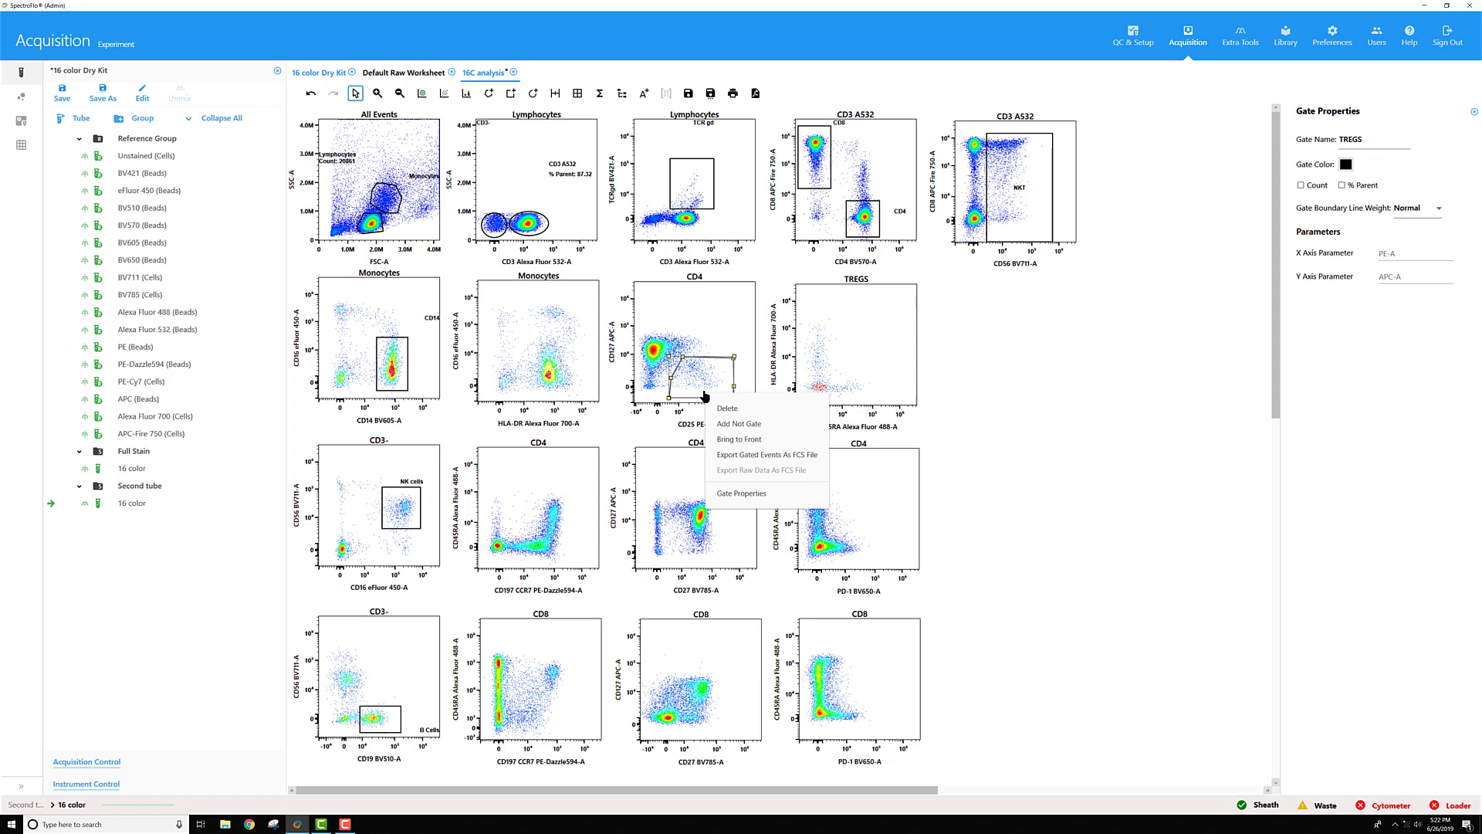
{"action": "left_click", "coordinate": [789, 462]}
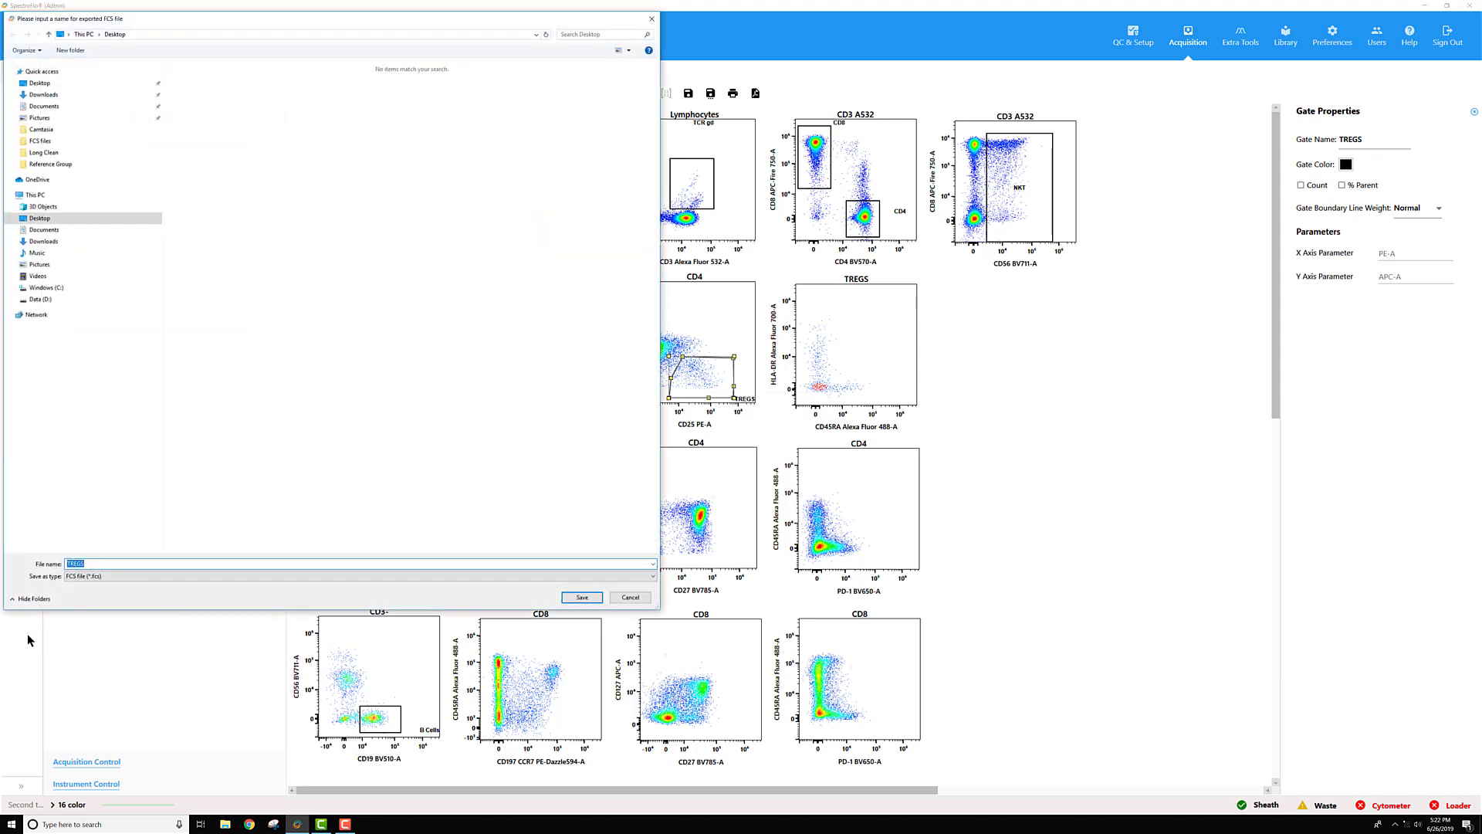
{"action": "left_click", "coordinate": [370, 565]}
{"action": "left_click", "coordinate": [582, 598]}
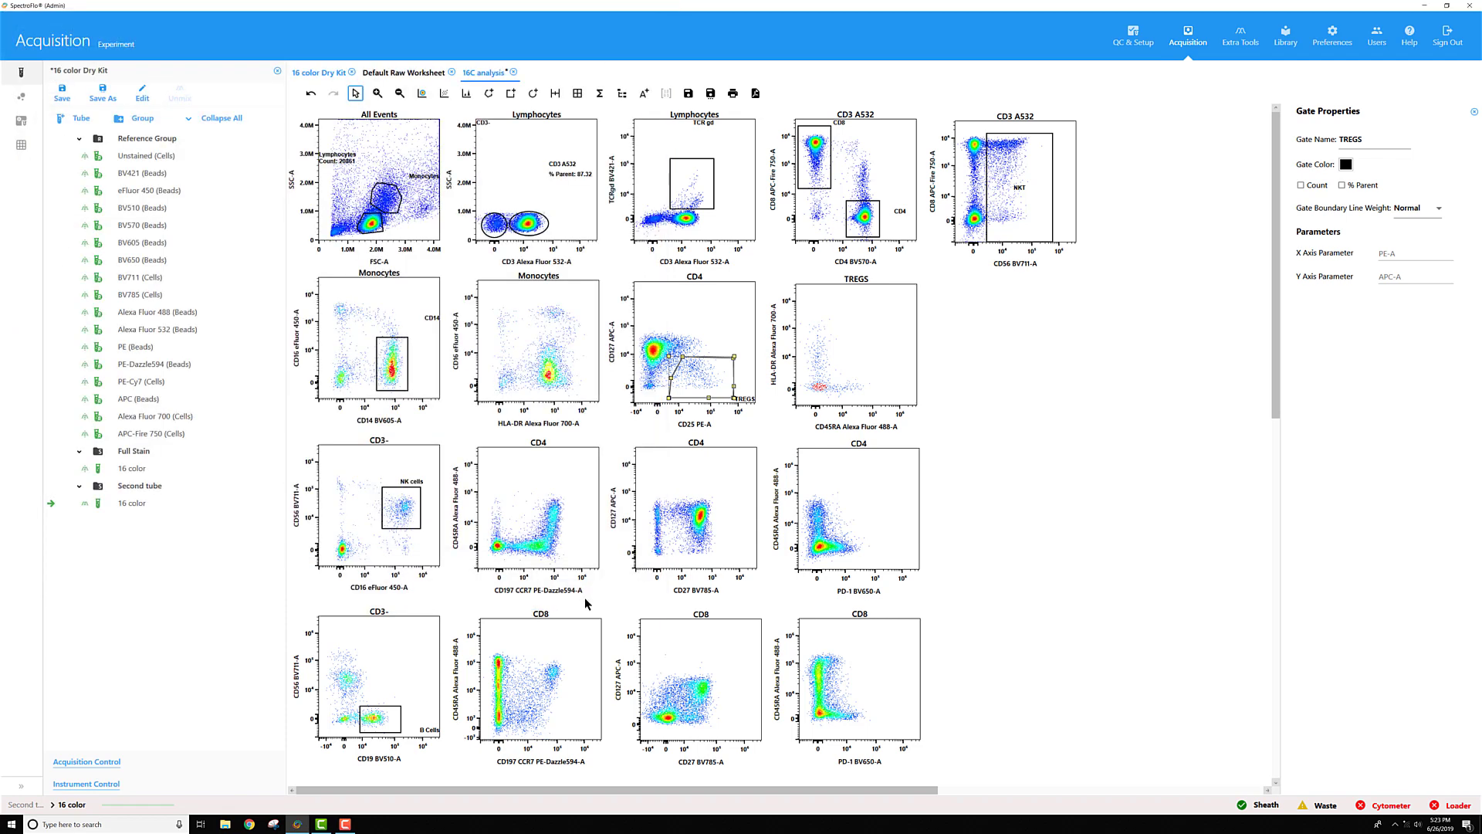
Import the TREGS FCS file from the Desktop into the Second tube group
{"action": "left_click", "coordinate": [150, 488]}
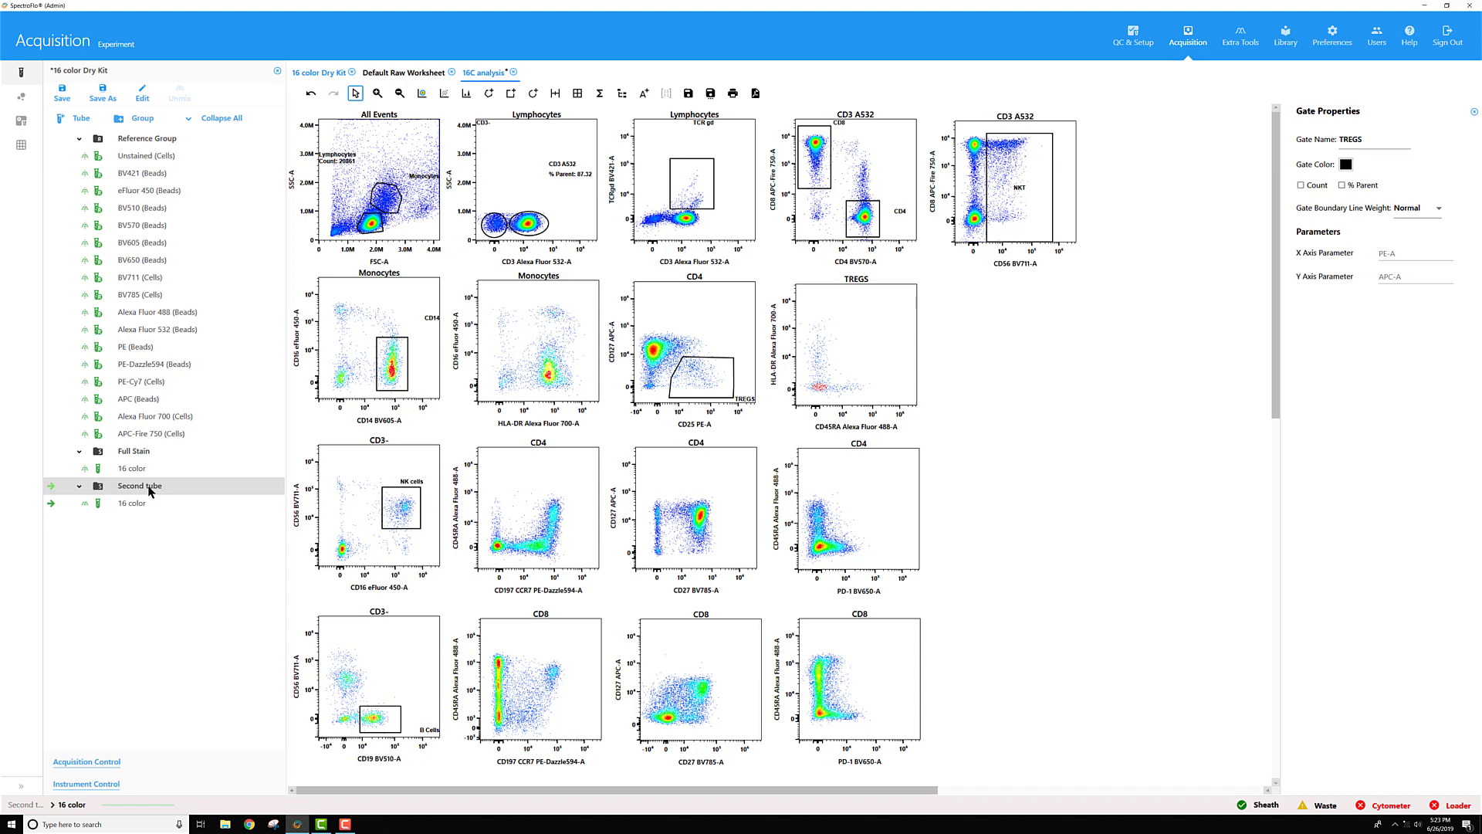
{"action": "right_click", "coordinate": [151, 491]}
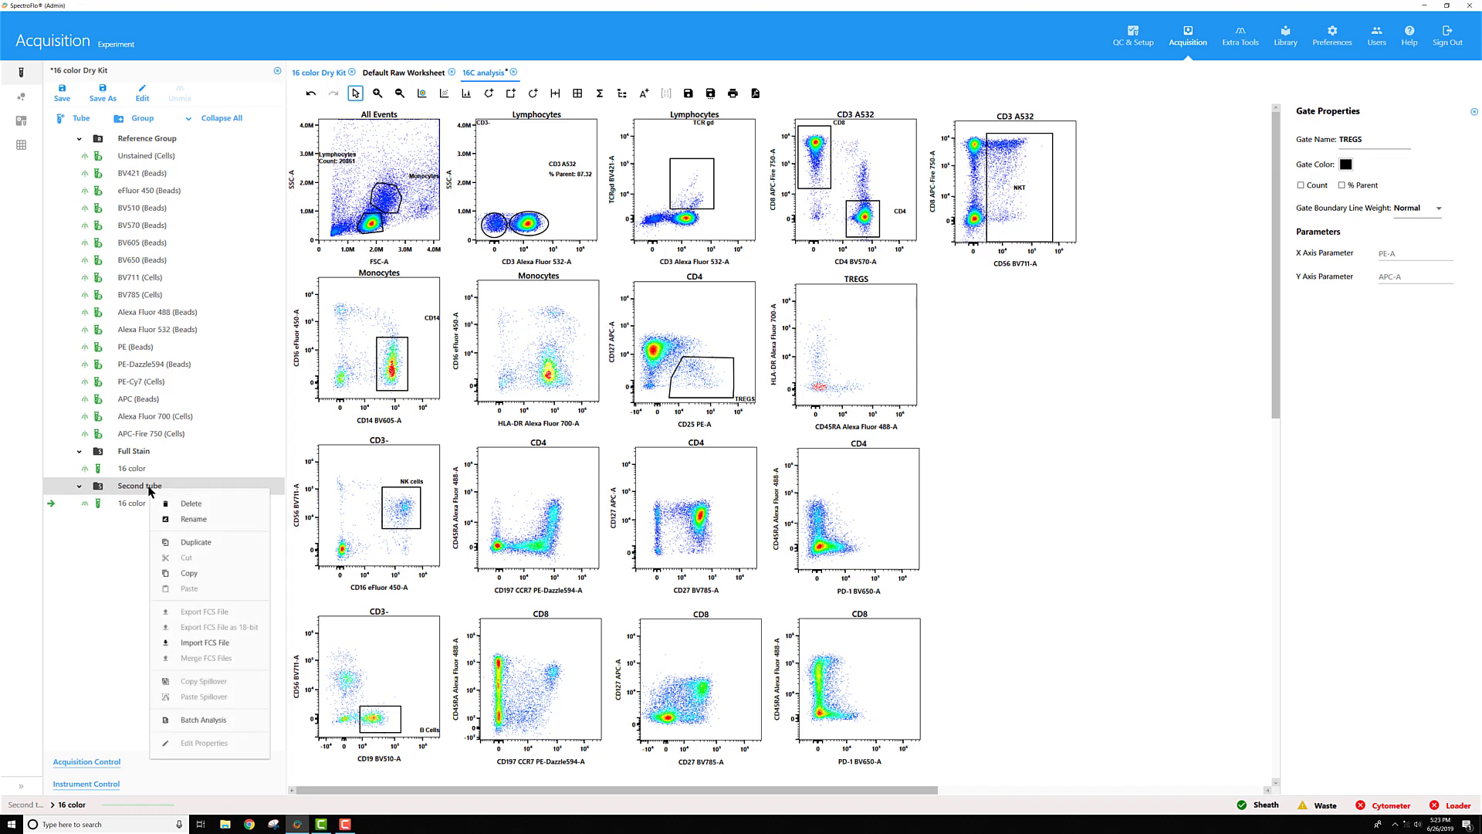
{"action": "left_click", "coordinate": [228, 643]}
{"action": "double_click", "coordinate": [256, 92]}
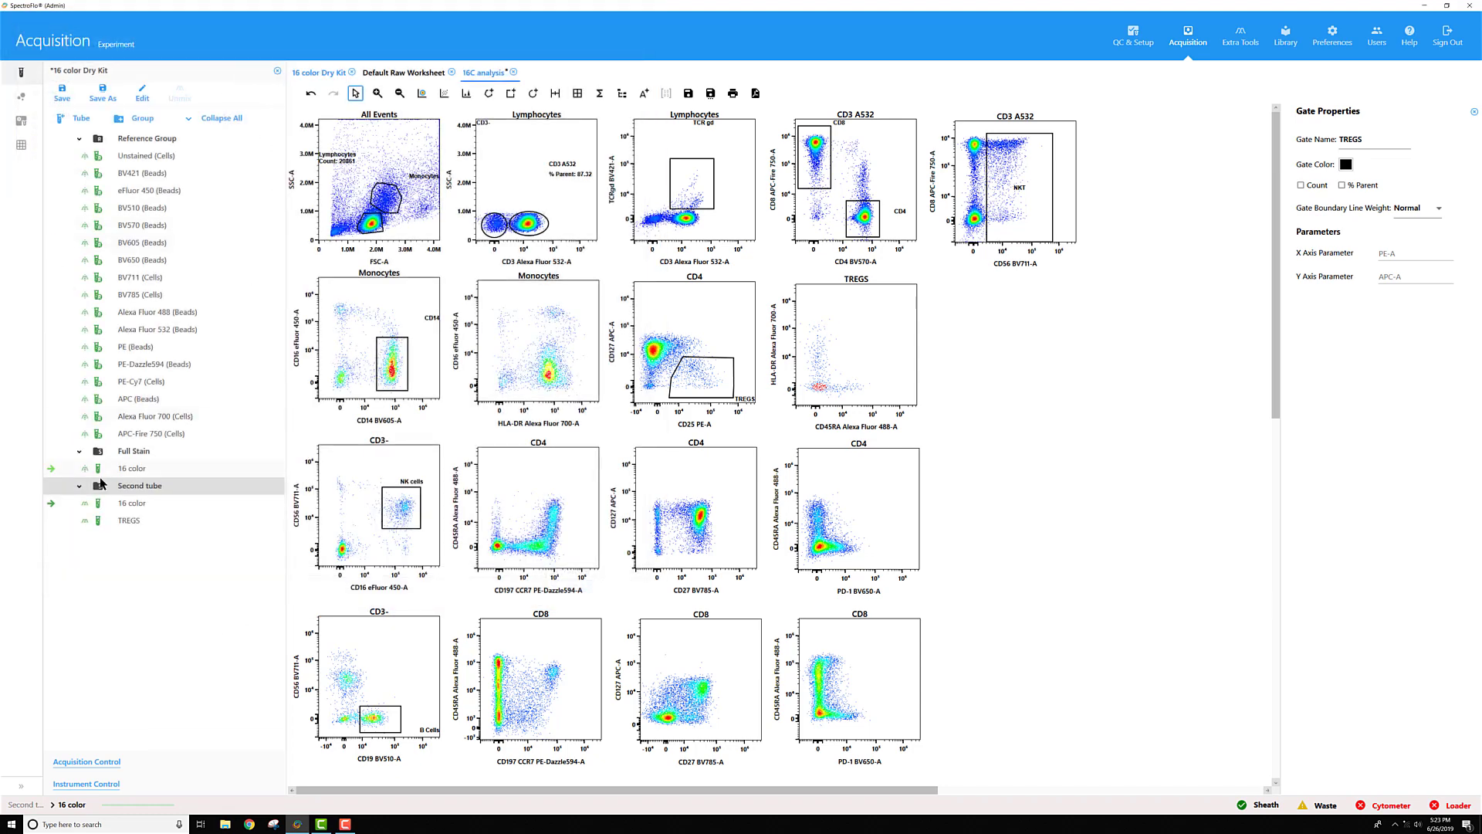
Load the imported TREGS tube and view its events in the 16C analysis worksheet and the Default Raw Worksheet
{"action": "left_click", "coordinate": [49, 525]}
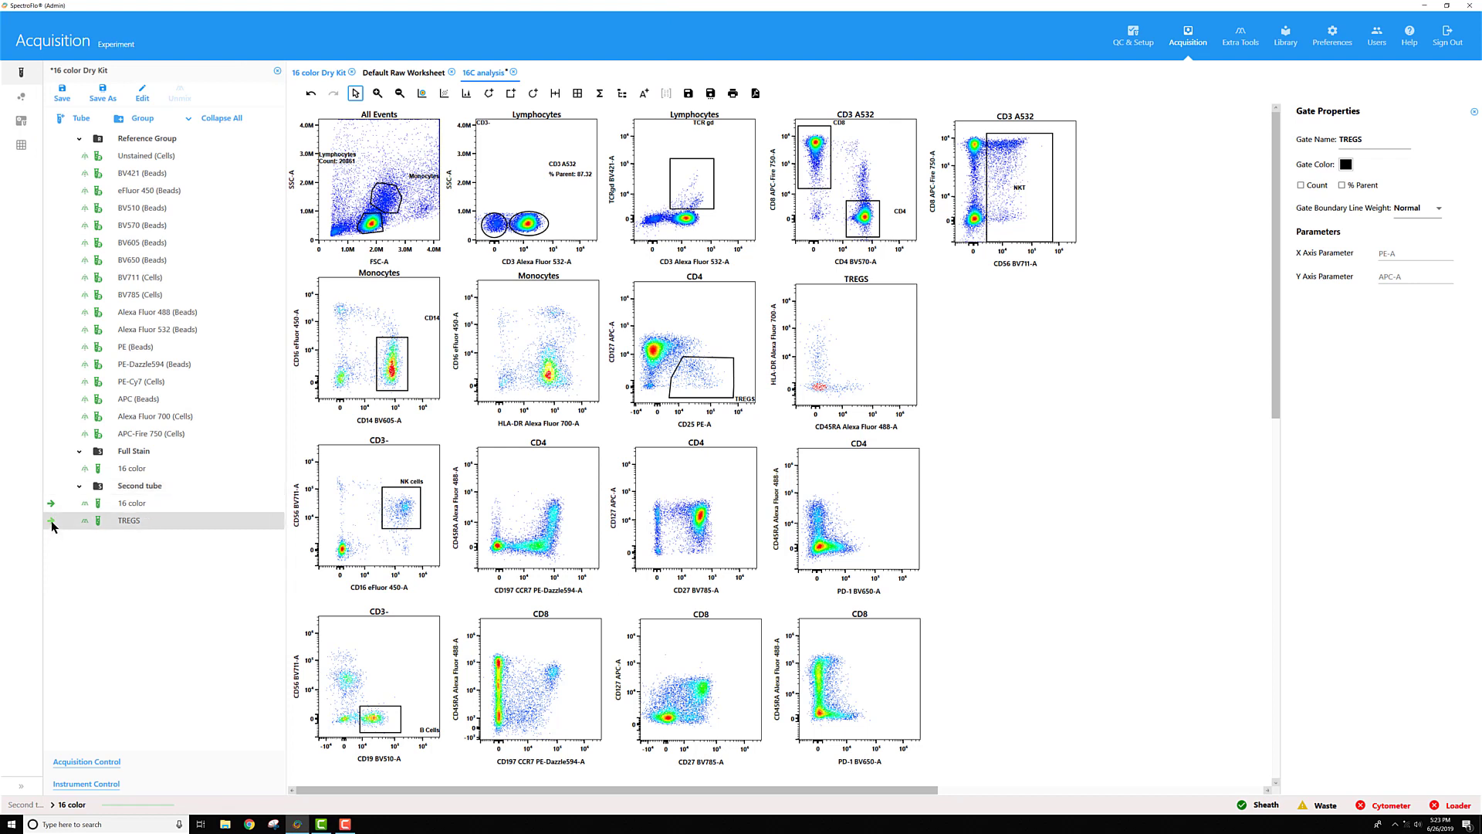
{"action": "left_click", "coordinate": [51, 520]}
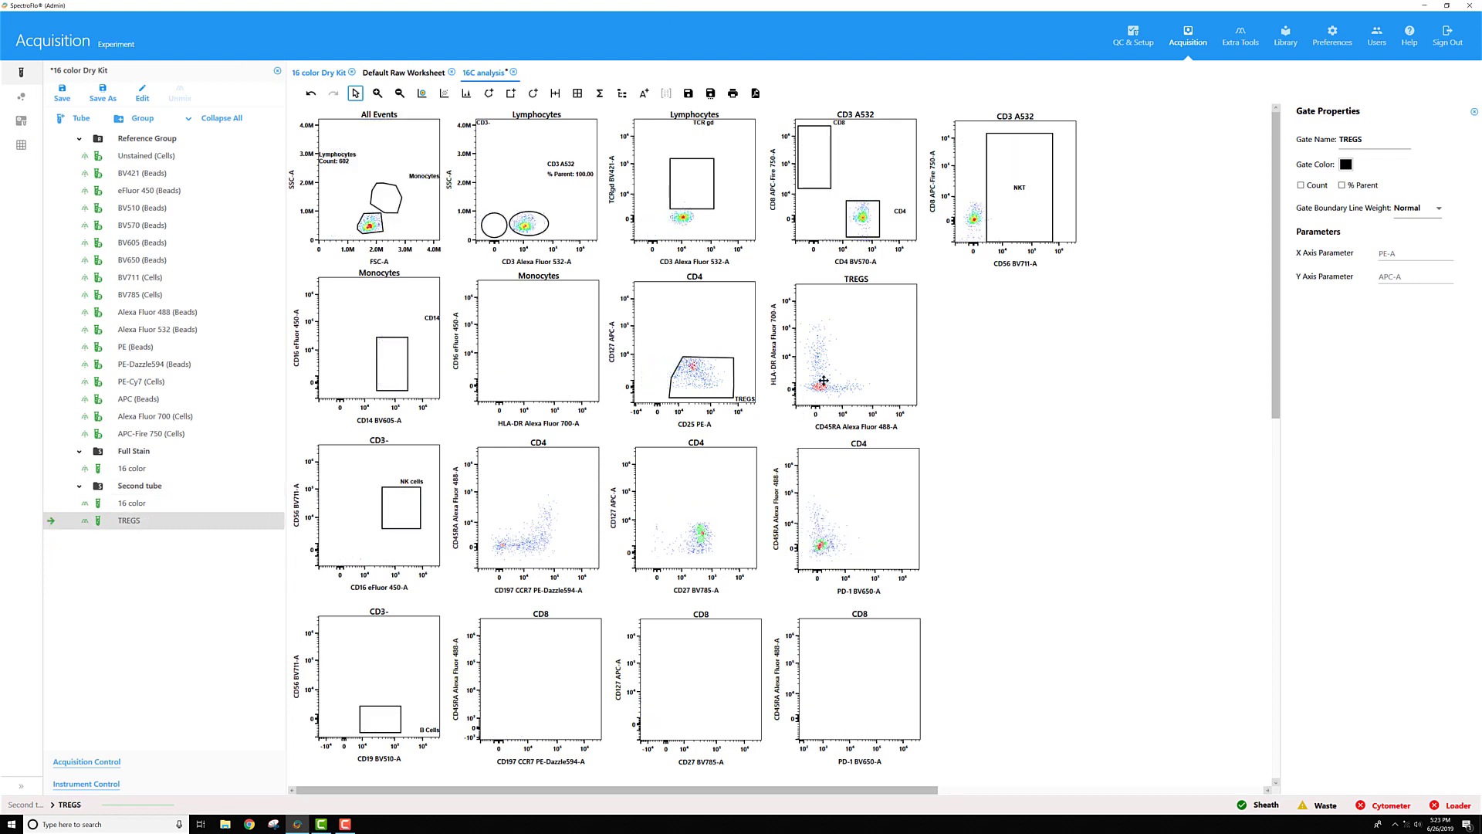
{"action": "left_click", "coordinate": [711, 393]}
{"action": "left_click", "coordinate": [397, 77]}
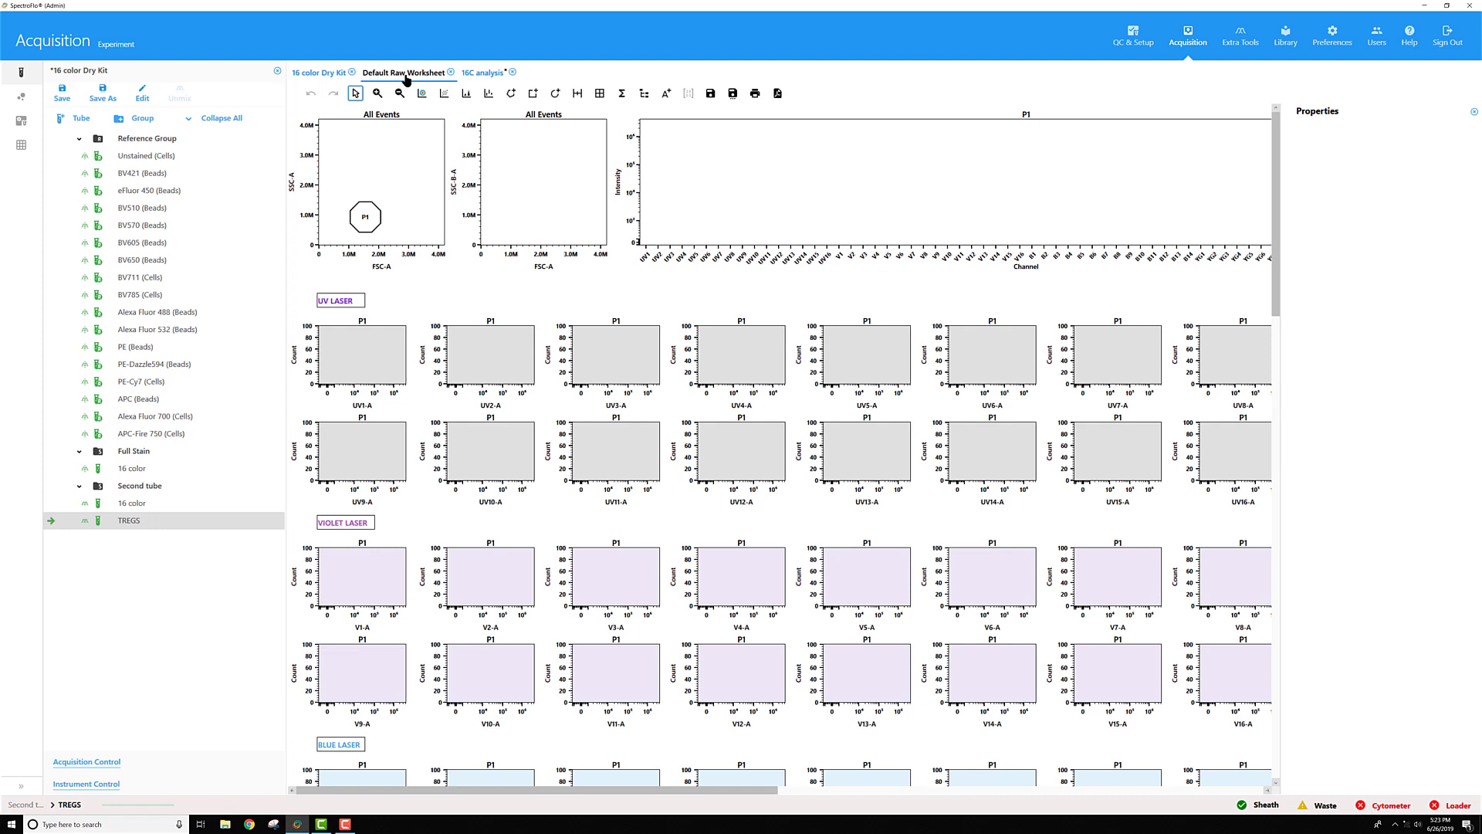
{"action": "left_click", "coordinate": [488, 74]}
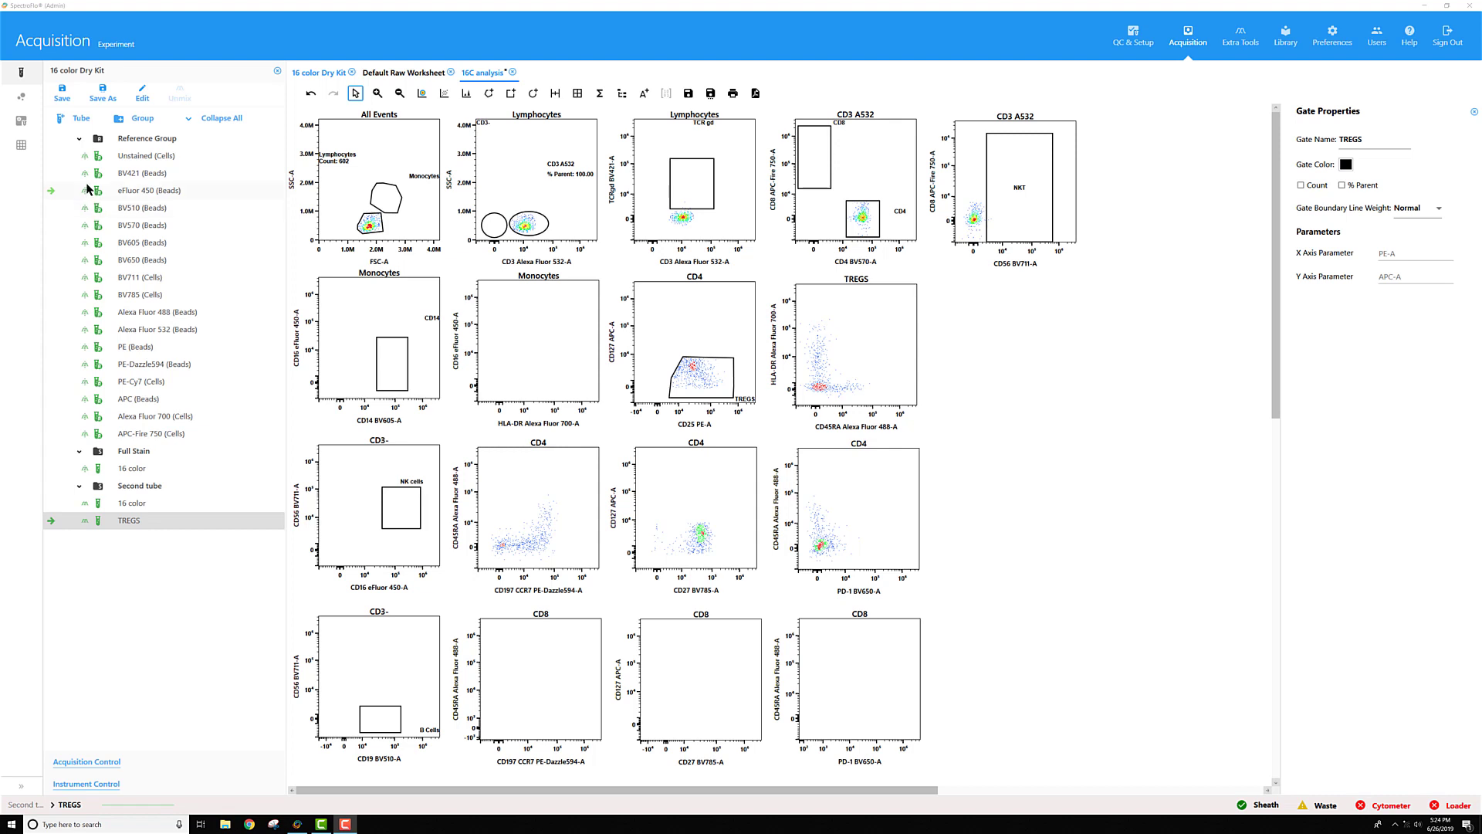
Load the Unstained (Cells) tube in the Default Raw Worksheet and move gate P1 onto the dense cell population
{"action": "left_click", "coordinate": [52, 156]}
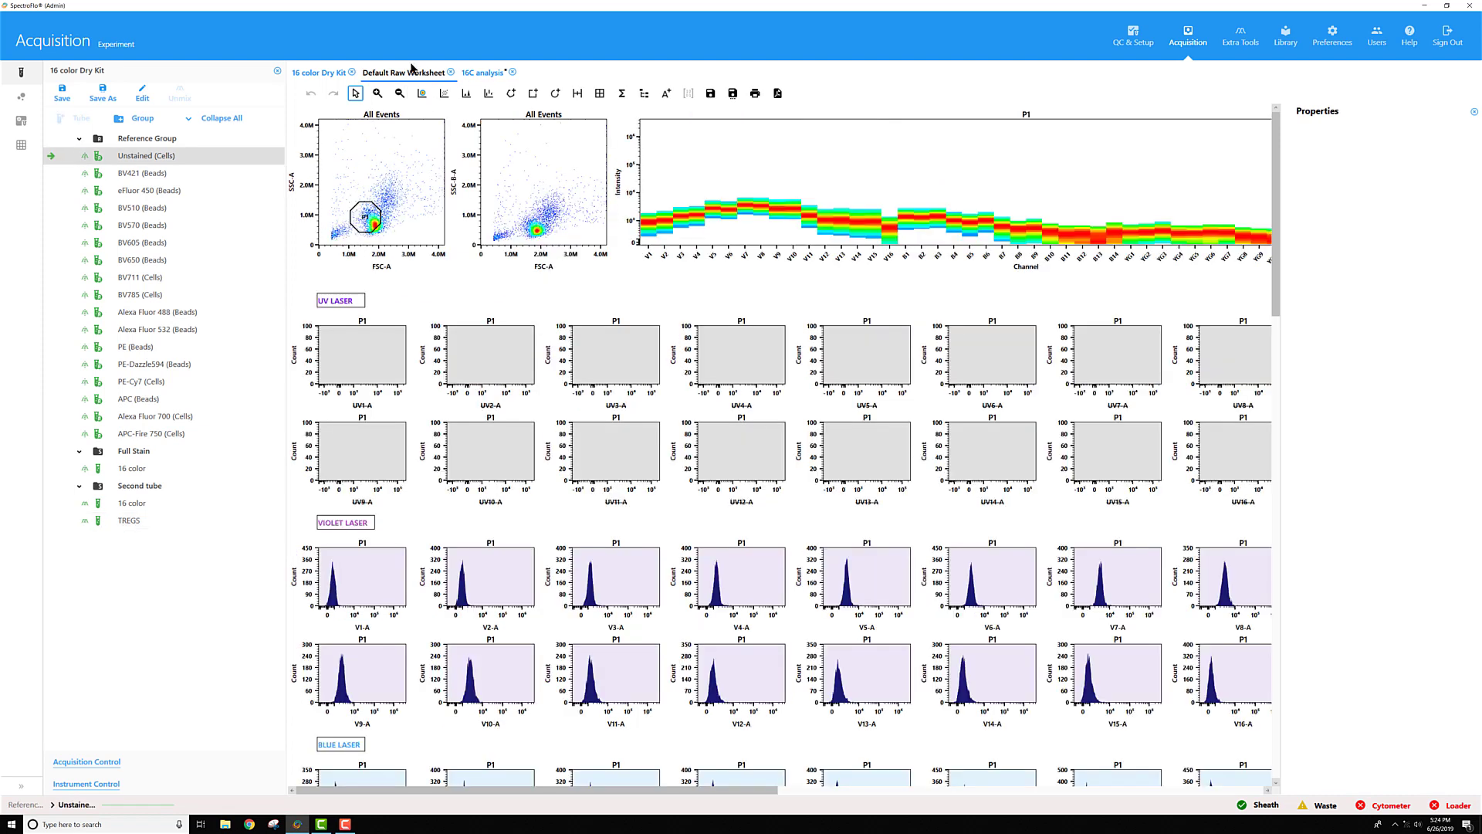
{"action": "left_click", "coordinate": [381, 218]}
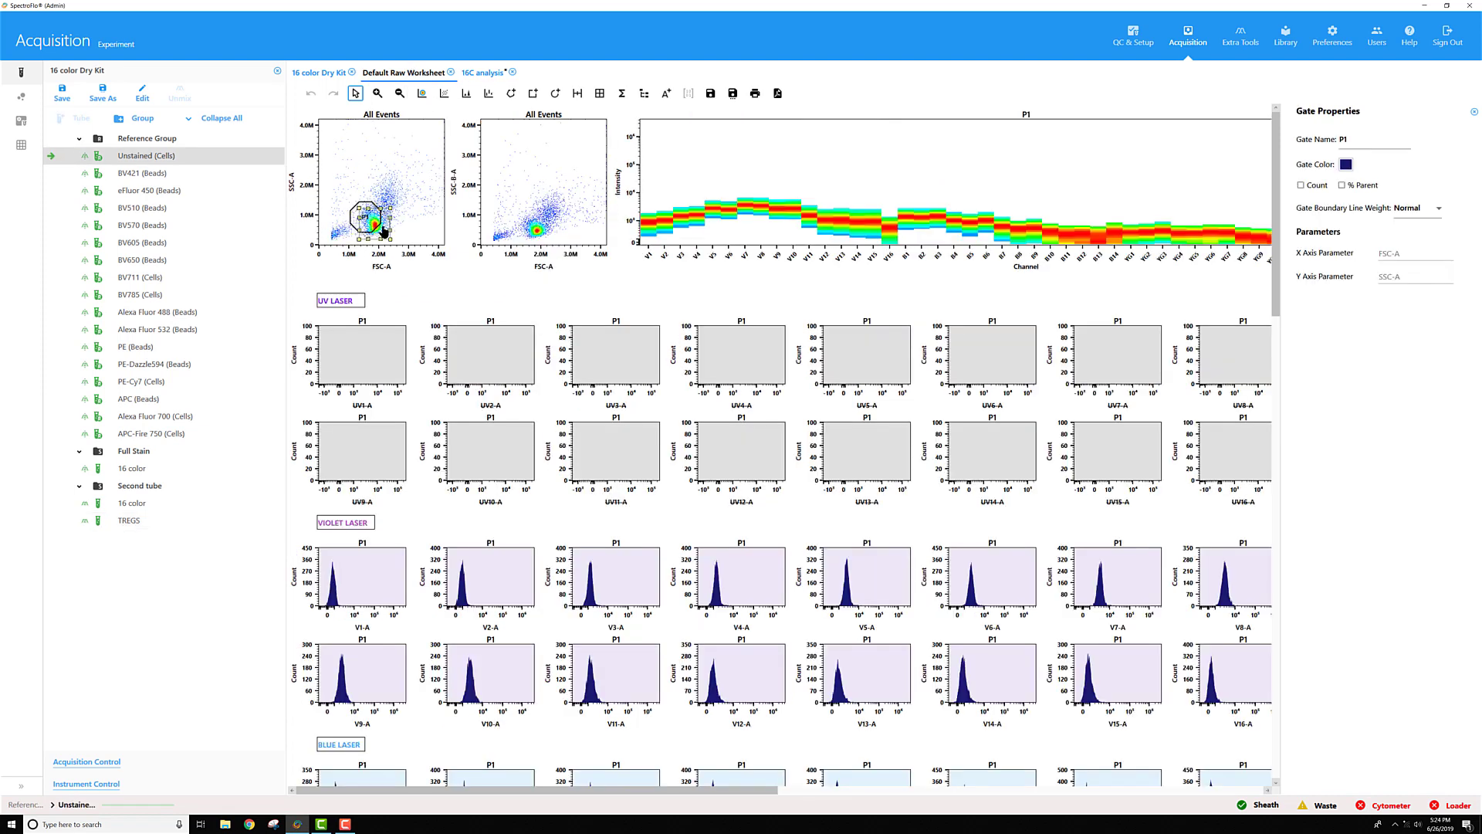
{"action": "left_click_drag", "start_coordinate": [383, 231], "coordinate": [392, 236]}
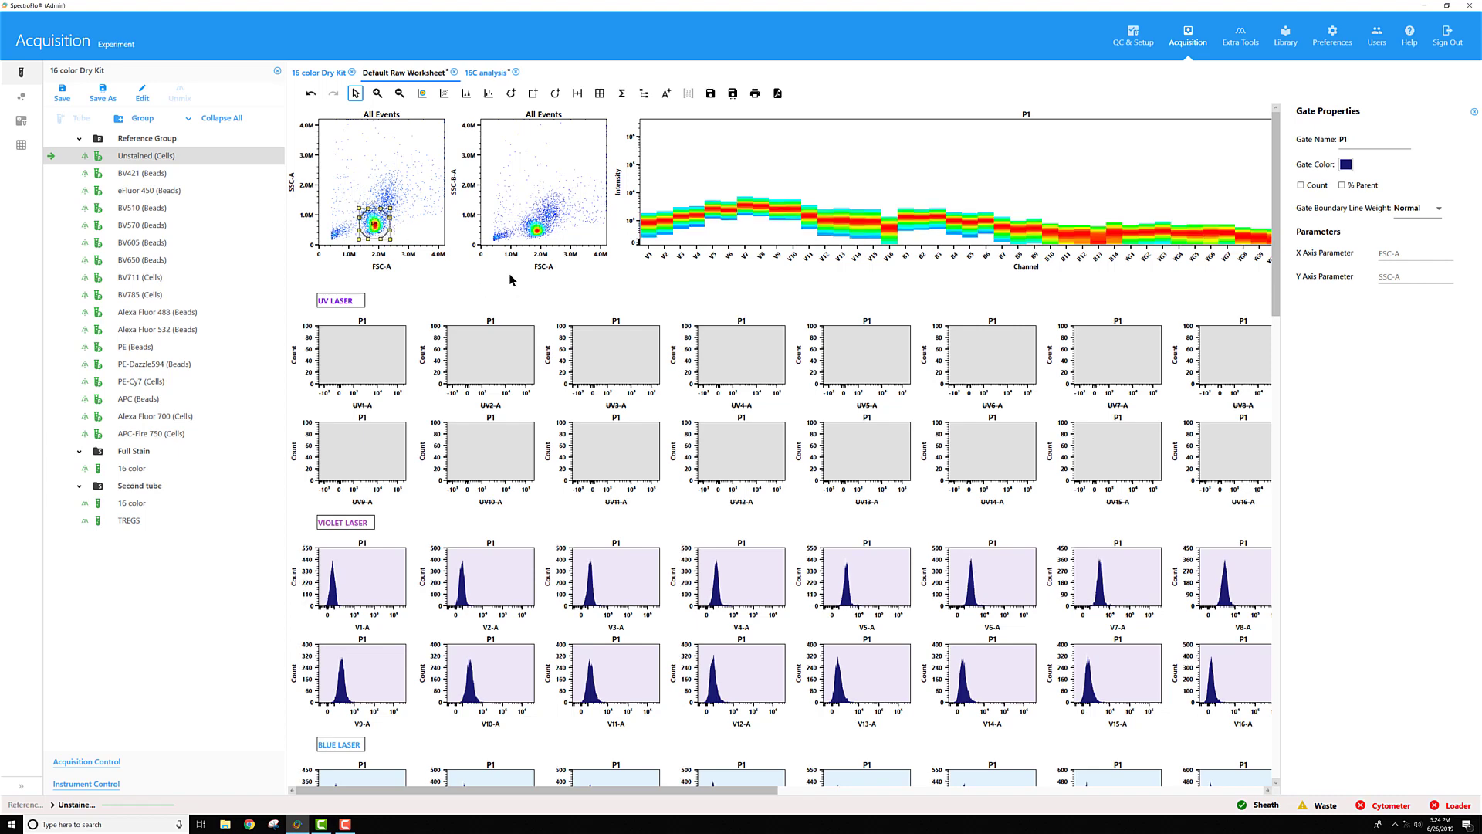
{"action": "scroll", "coordinate": [653, 568], "scroll_direction": "down", "scroll_amount": 7}
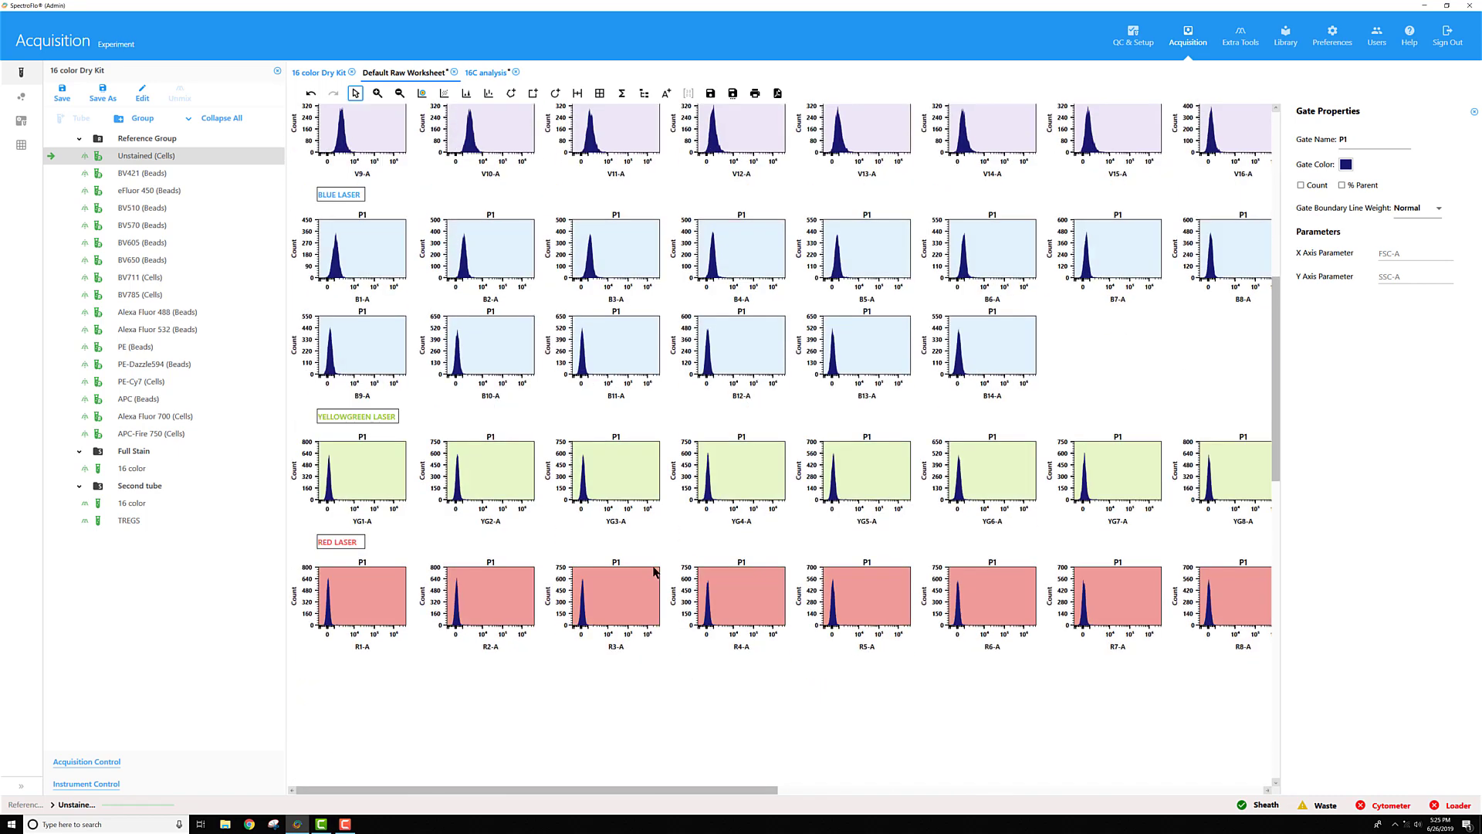
{"action": "scroll", "coordinate": [653, 568], "scroll_direction": "up", "scroll_amount": 8}
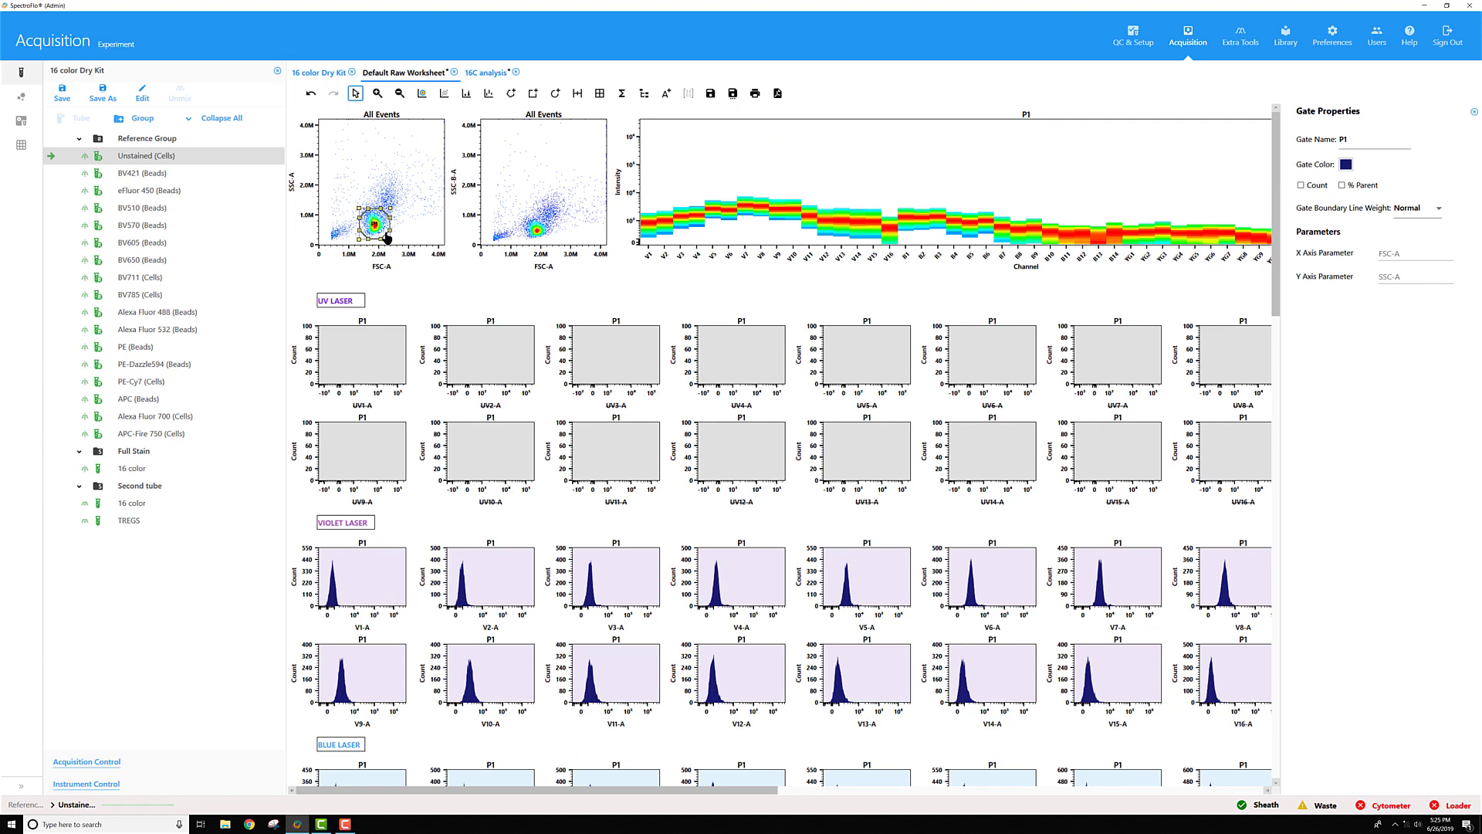
Export the gated events of gate P1 to the Desktop as an FCS file named P1
{"action": "right_click", "coordinate": [388, 237]}
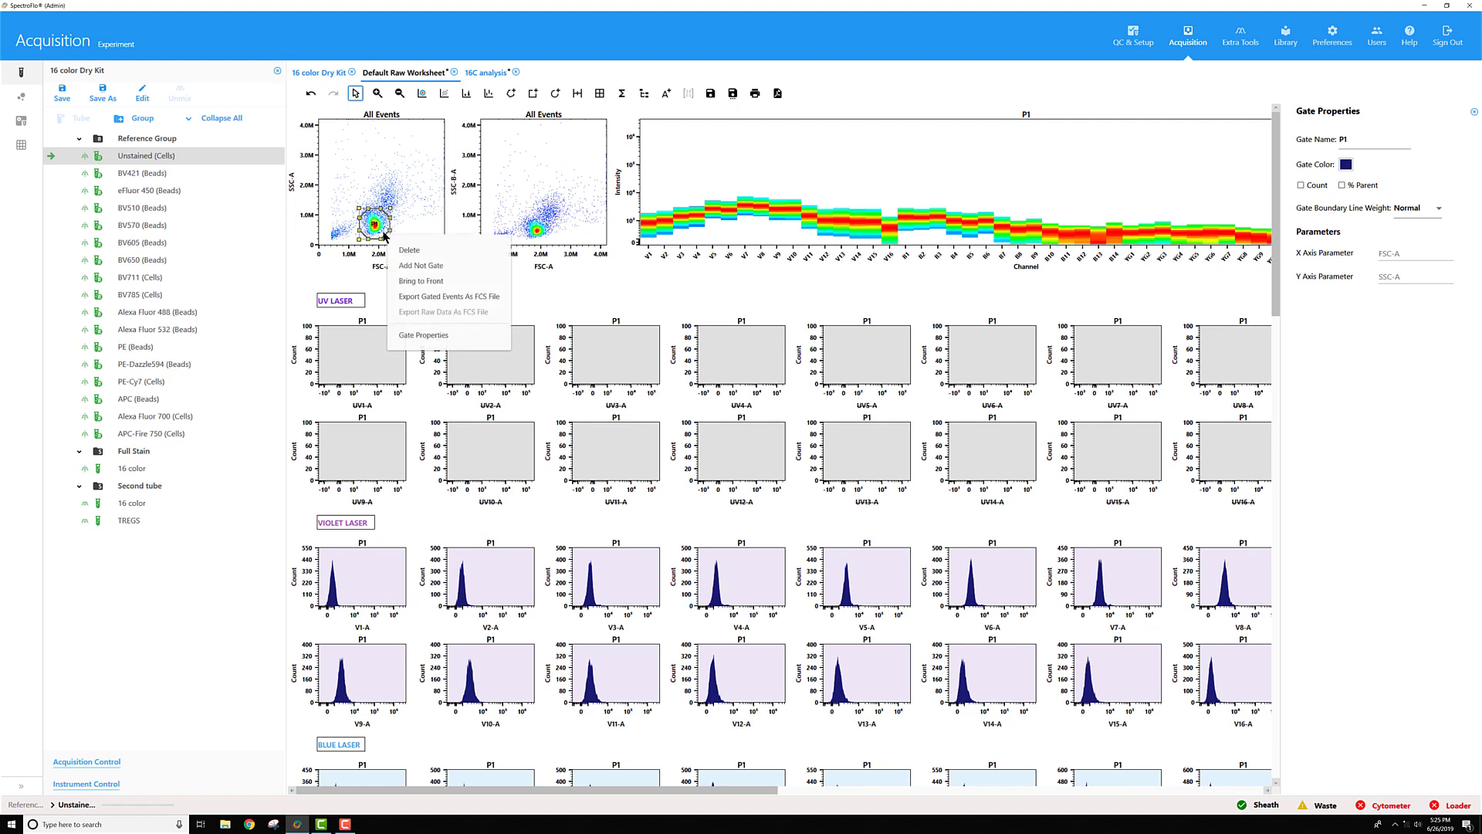
{"action": "left_click", "coordinate": [433, 299]}
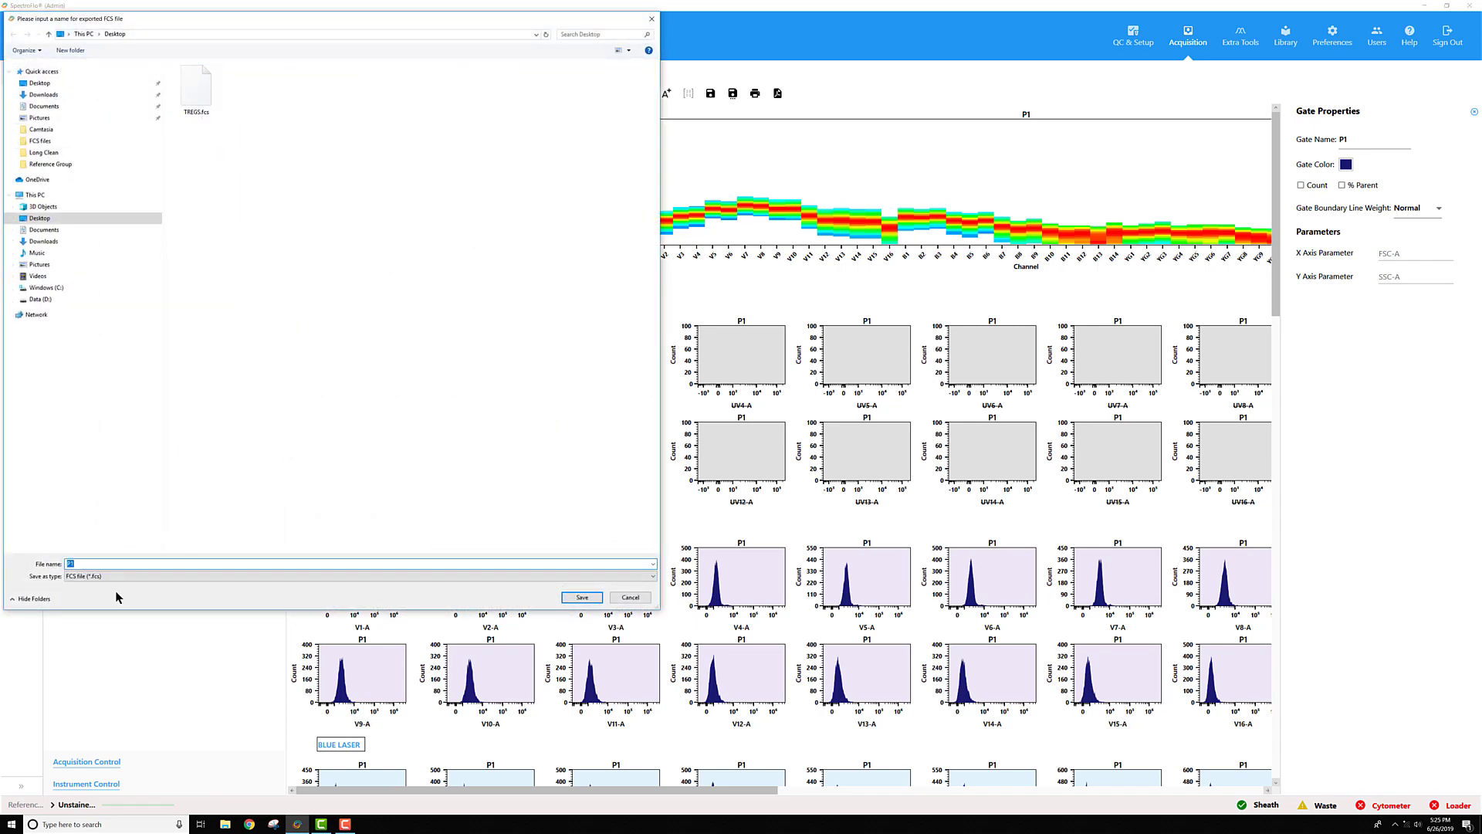
{"action": "left_click", "coordinate": [586, 600]}
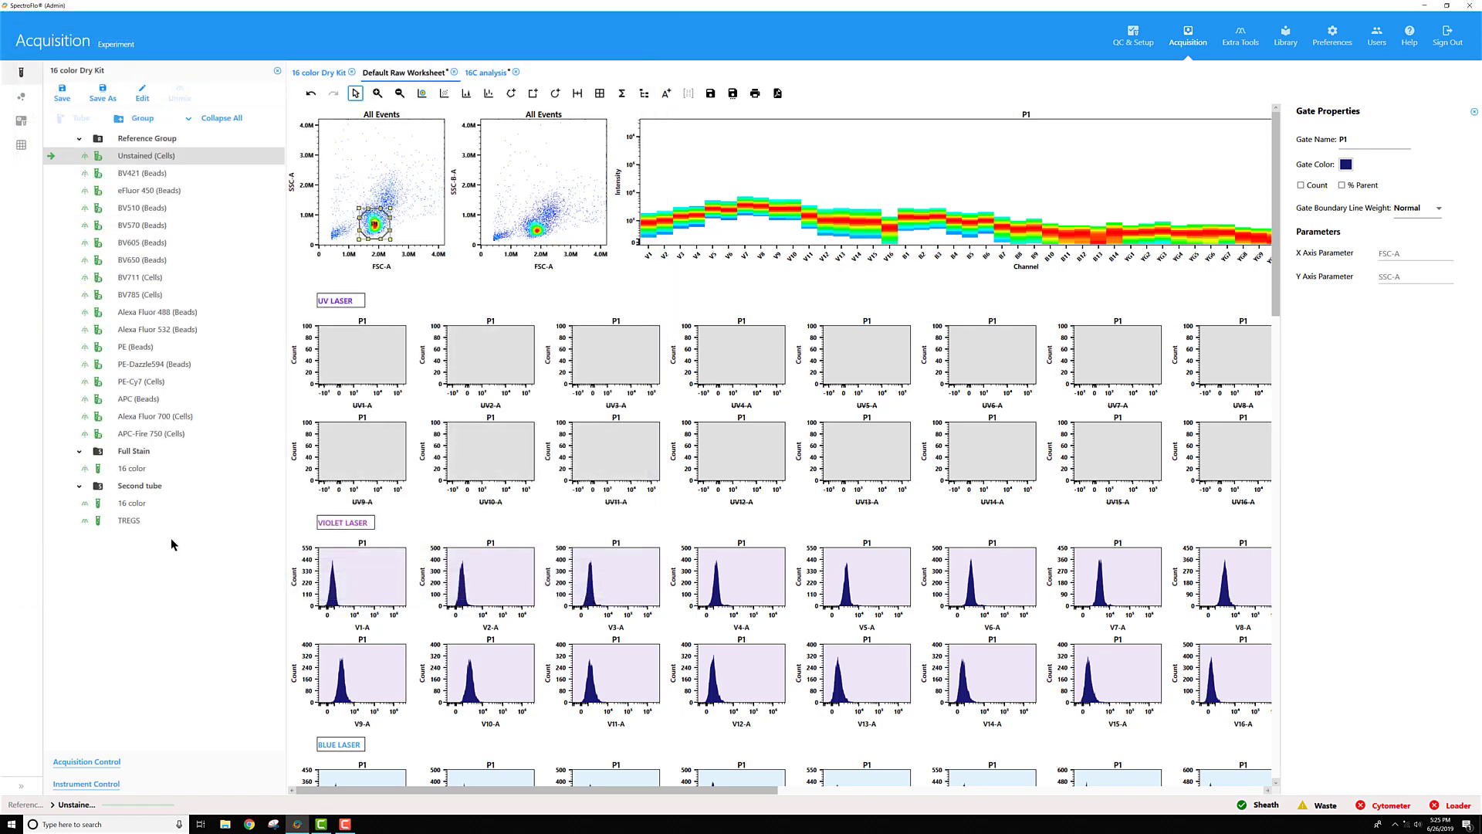
Import the P1 FCS file from the Desktop into the Second tube group
{"action": "left_click", "coordinate": [135, 491]}
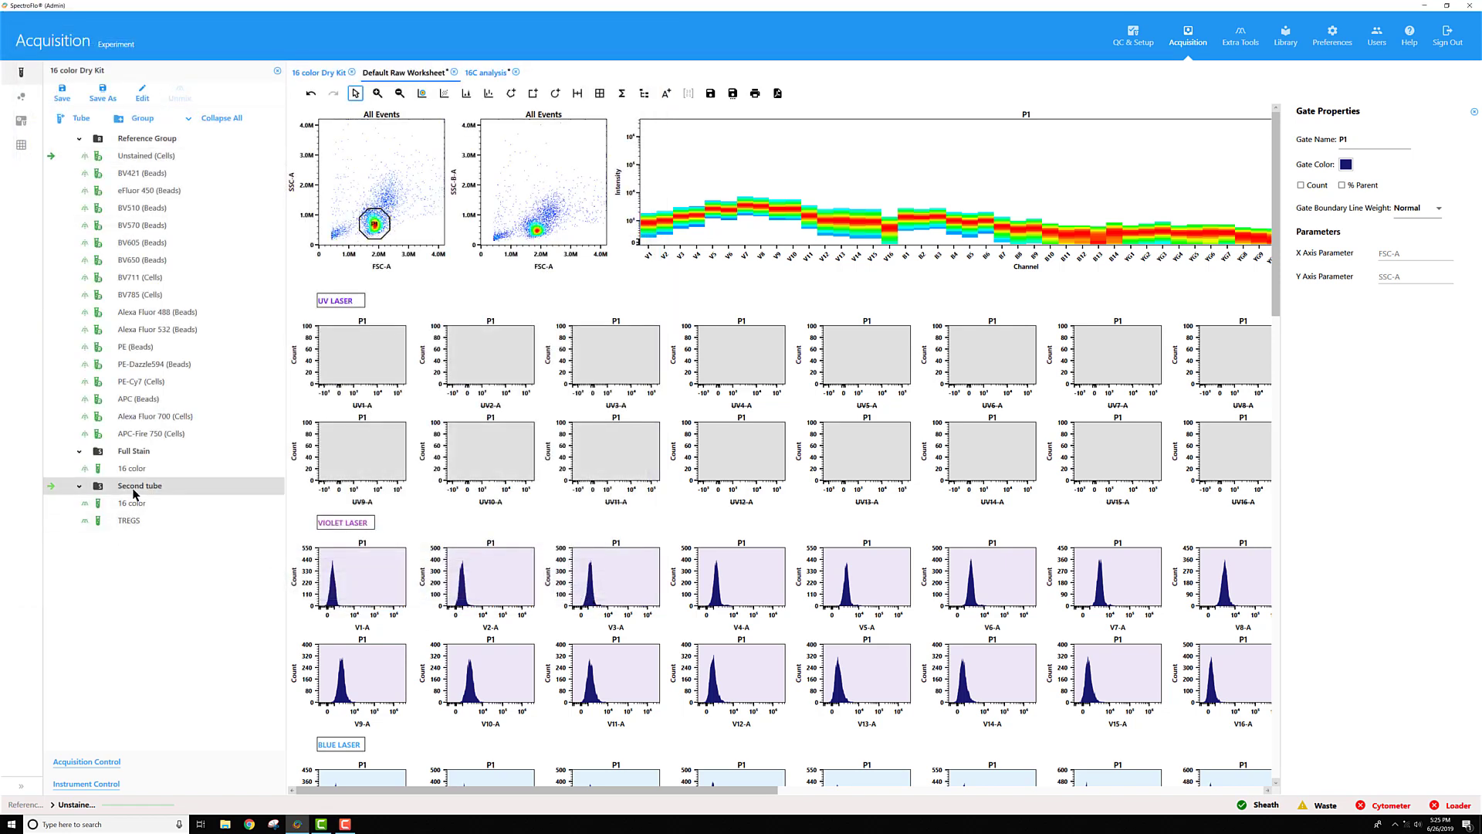
{"action": "right_click", "coordinate": [135, 492]}
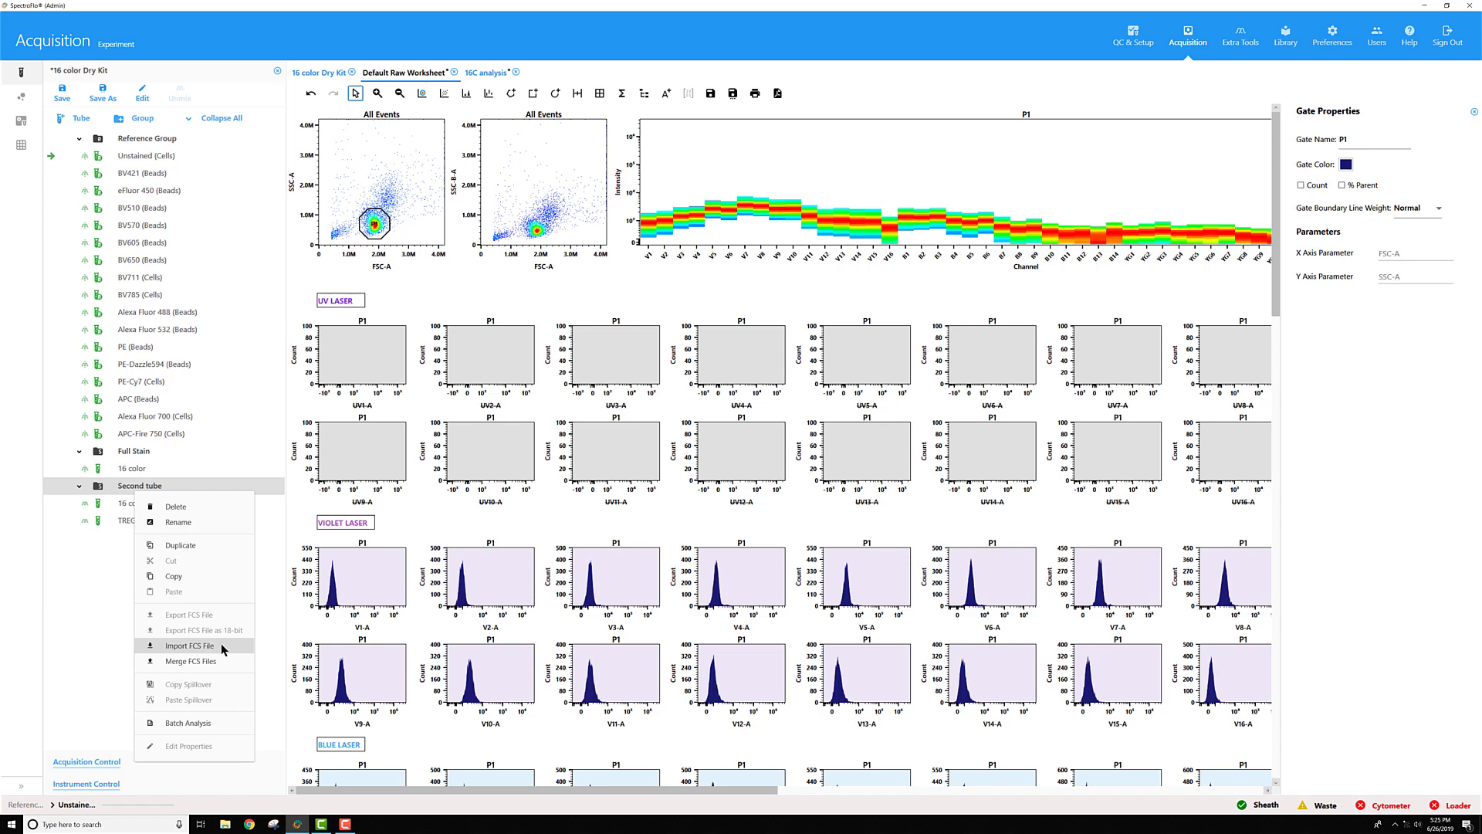
{"action": "left_click", "coordinate": [189, 645]}
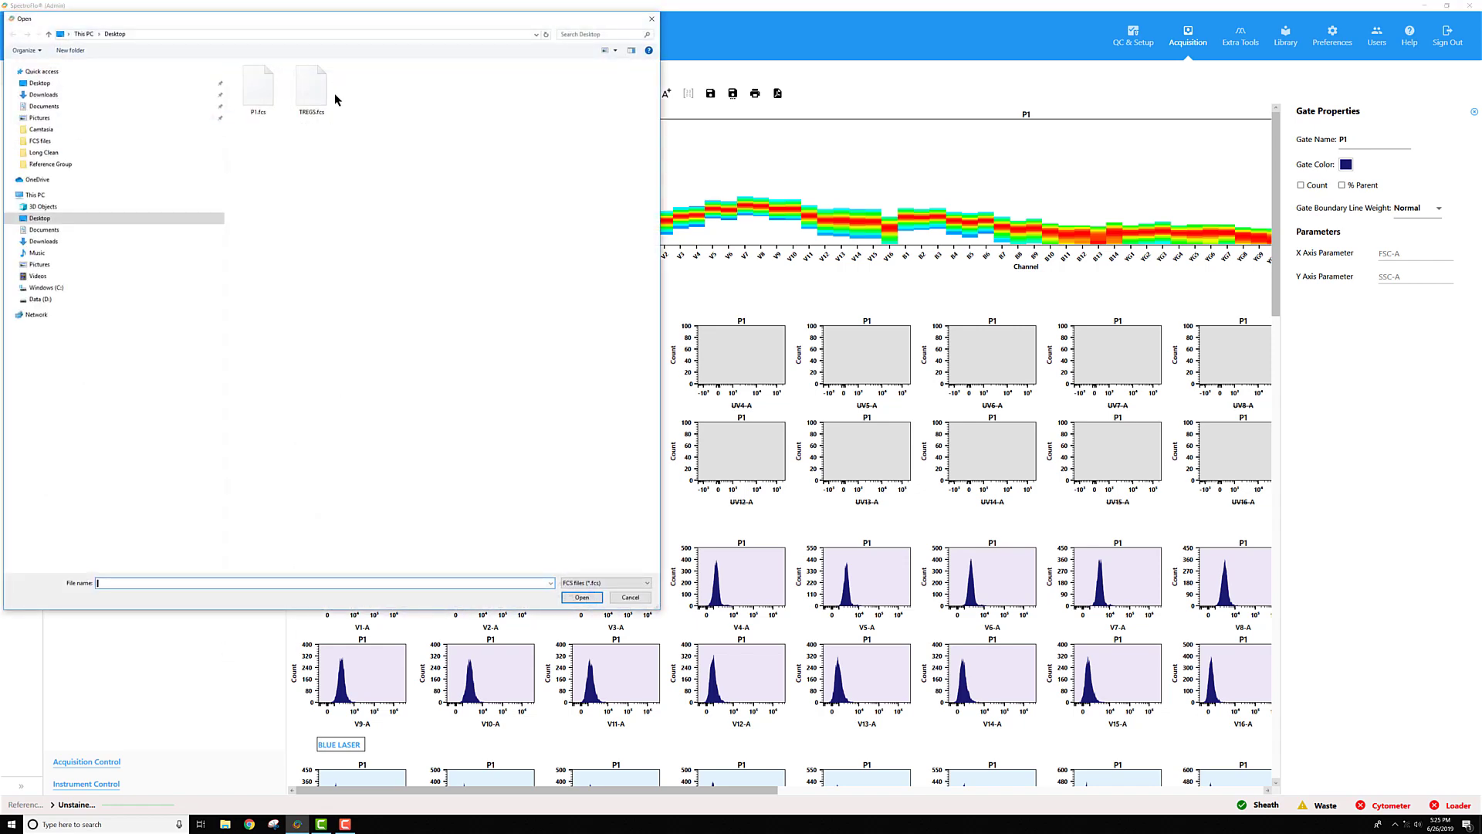
{"action": "left_click", "coordinate": [265, 93]}
{"action": "left_click", "coordinate": [581, 598]}
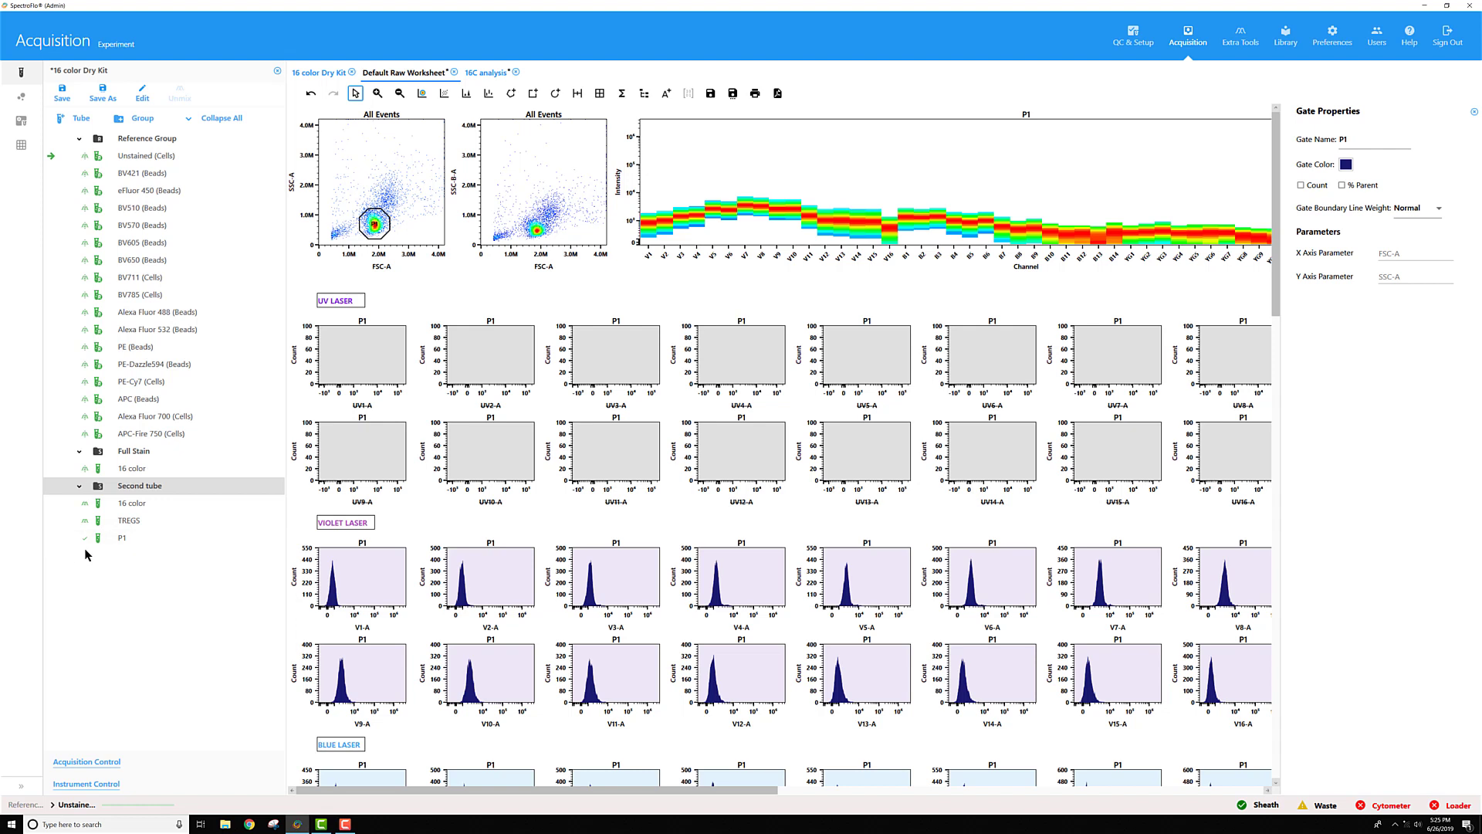
View the imported P1 tube in the raw and 16C analysis worksheets and compare it with the TREGS tube
{"action": "left_click", "coordinate": [53, 540]}
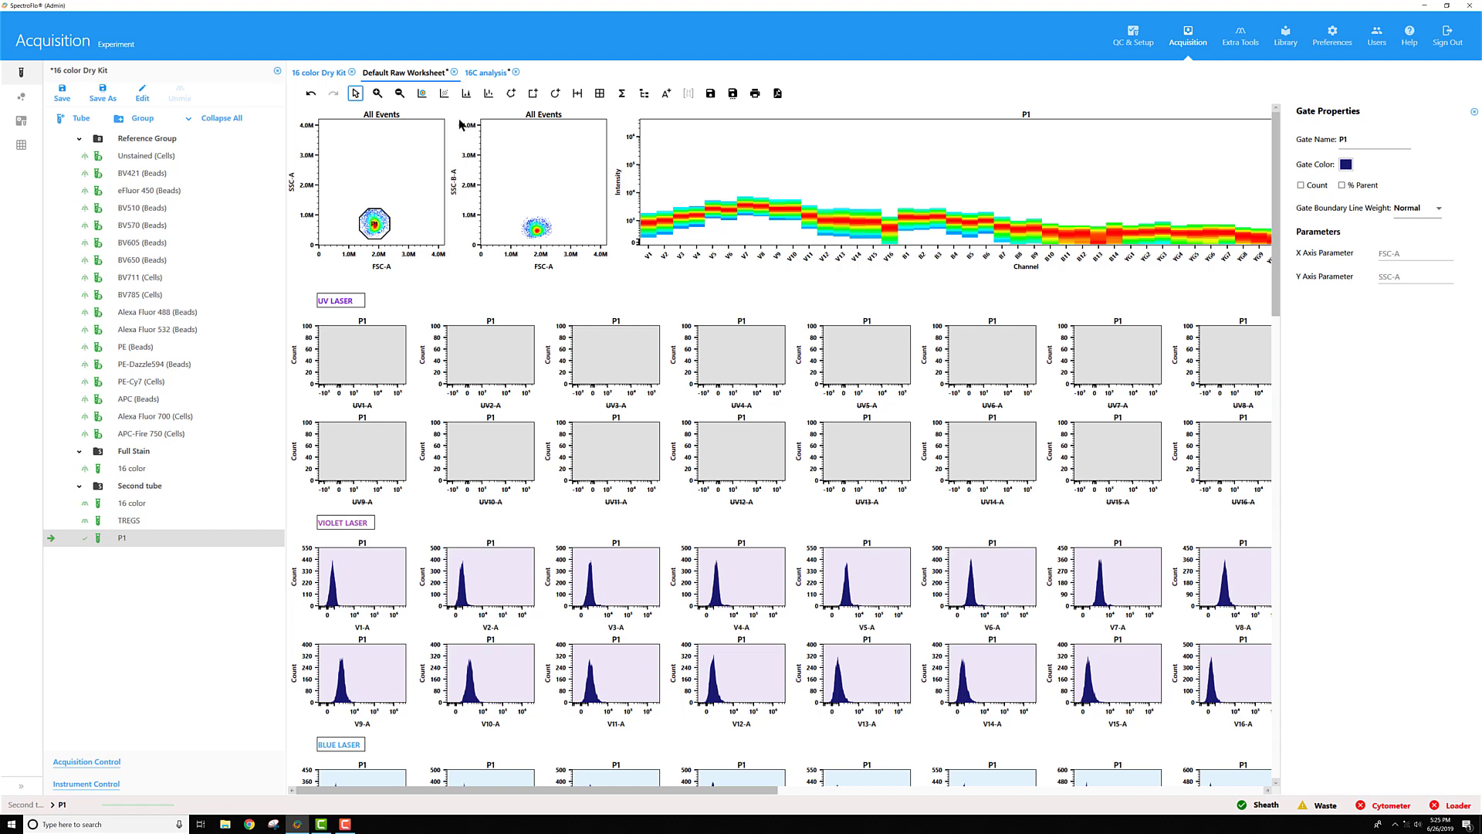
{"action": "left_click", "coordinate": [485, 75]}
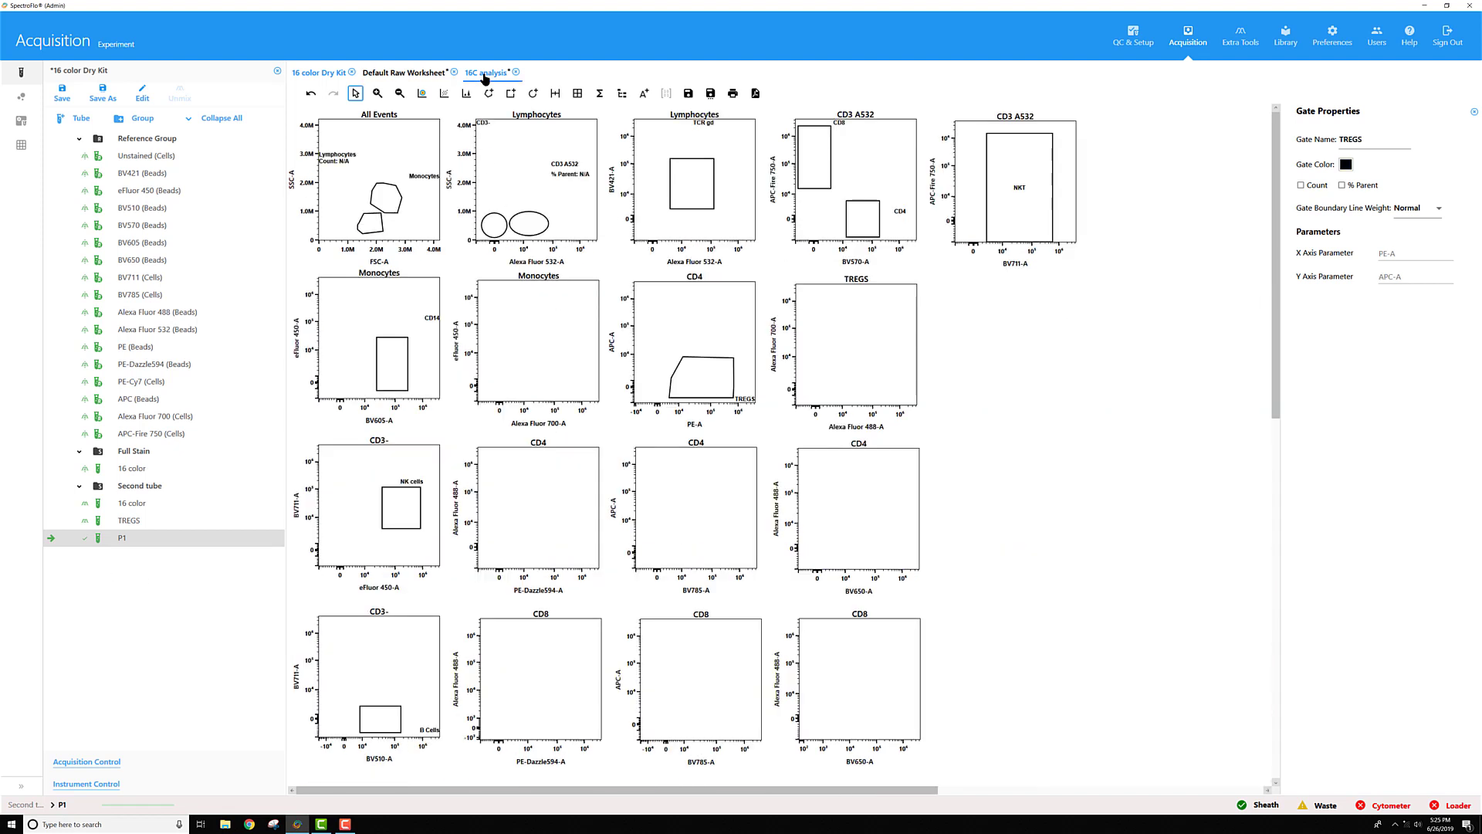
{"action": "left_click", "coordinate": [52, 523]}
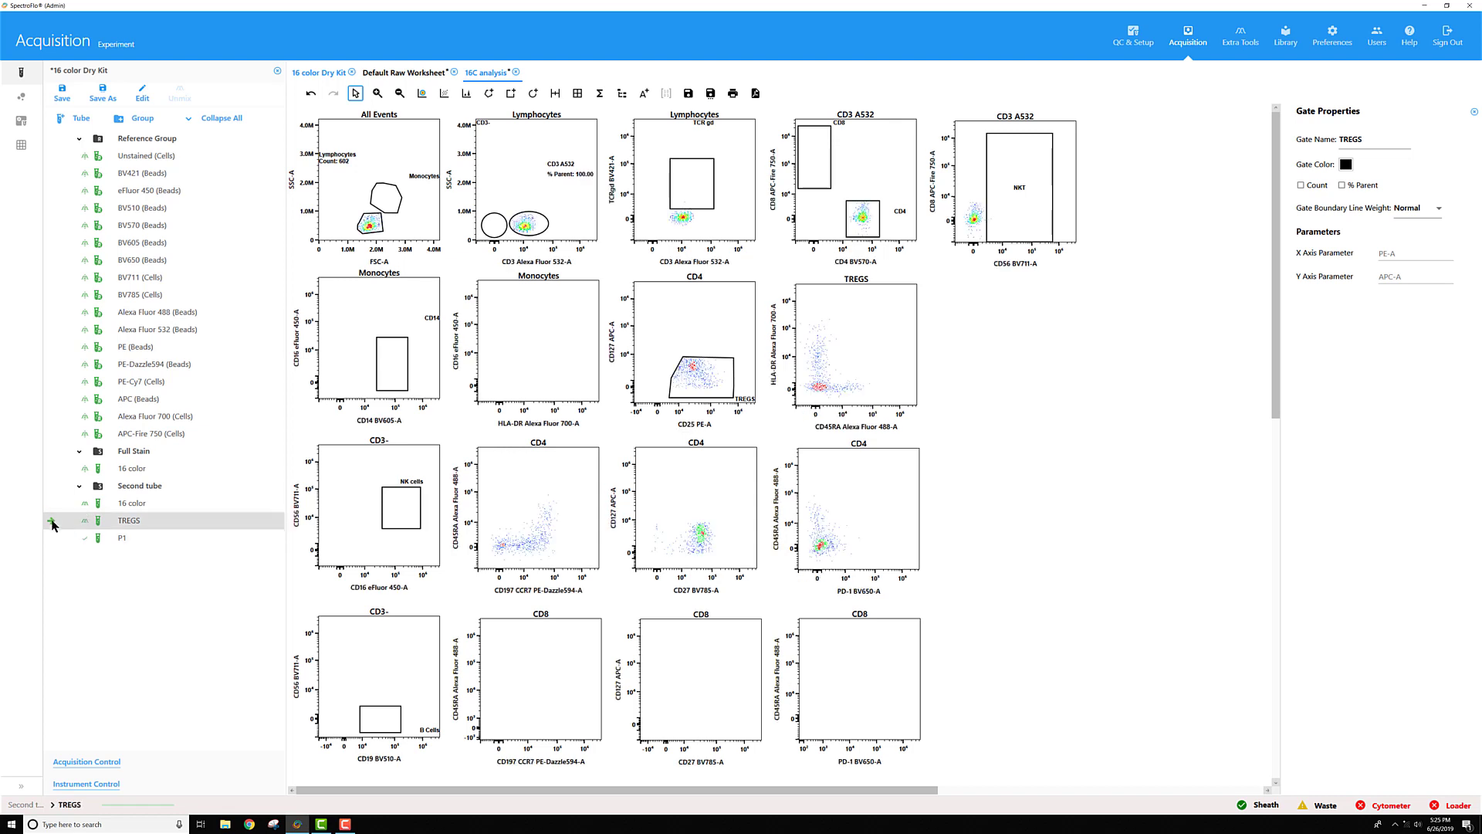
Load the BV570 (Beads) tube in the Default Raw Worksheet and move gate P1 onto the bead population
{"action": "left_click", "coordinate": [402, 75]}
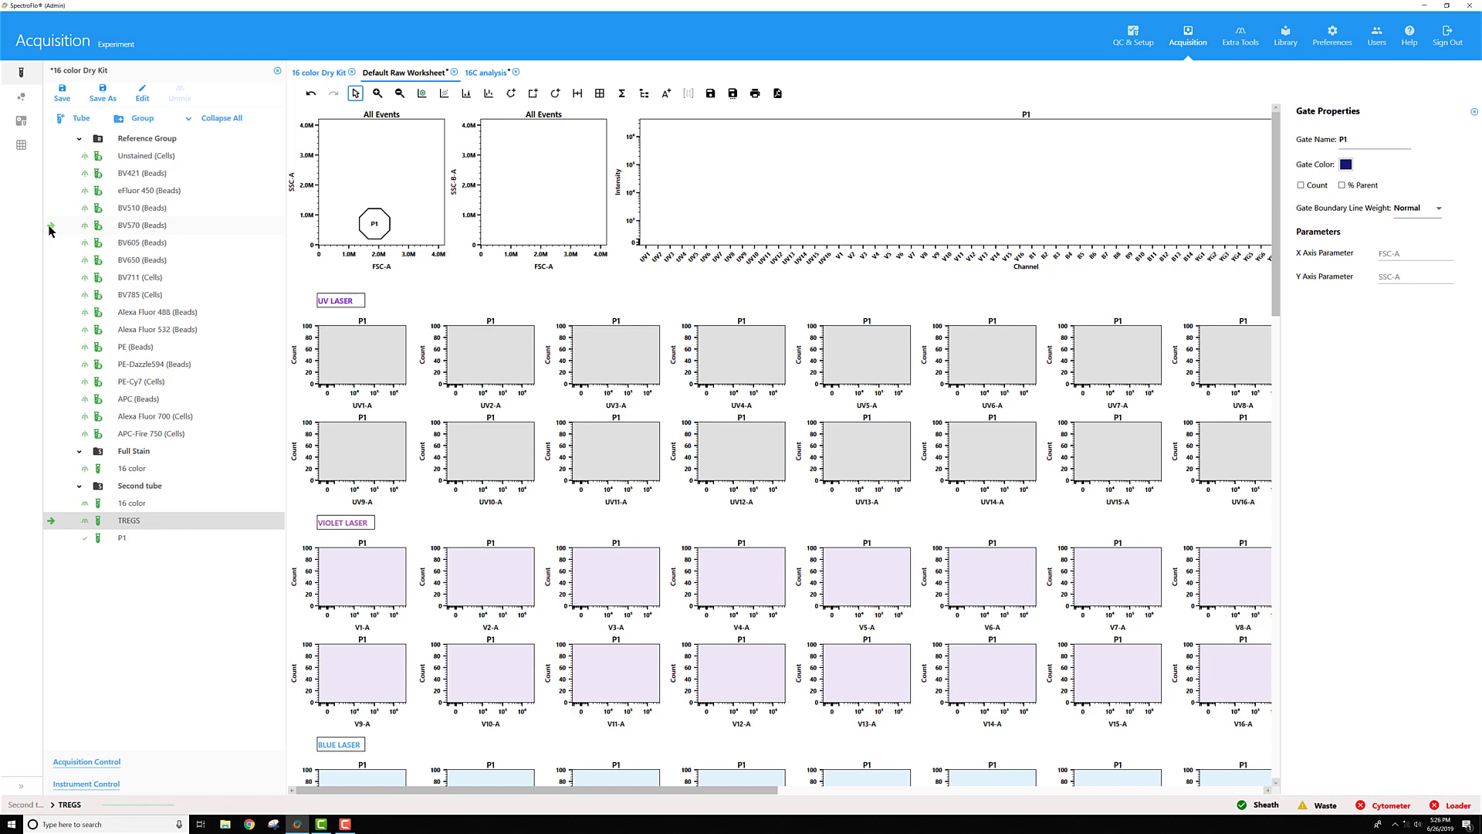
{"action": "left_click", "coordinate": [51, 227]}
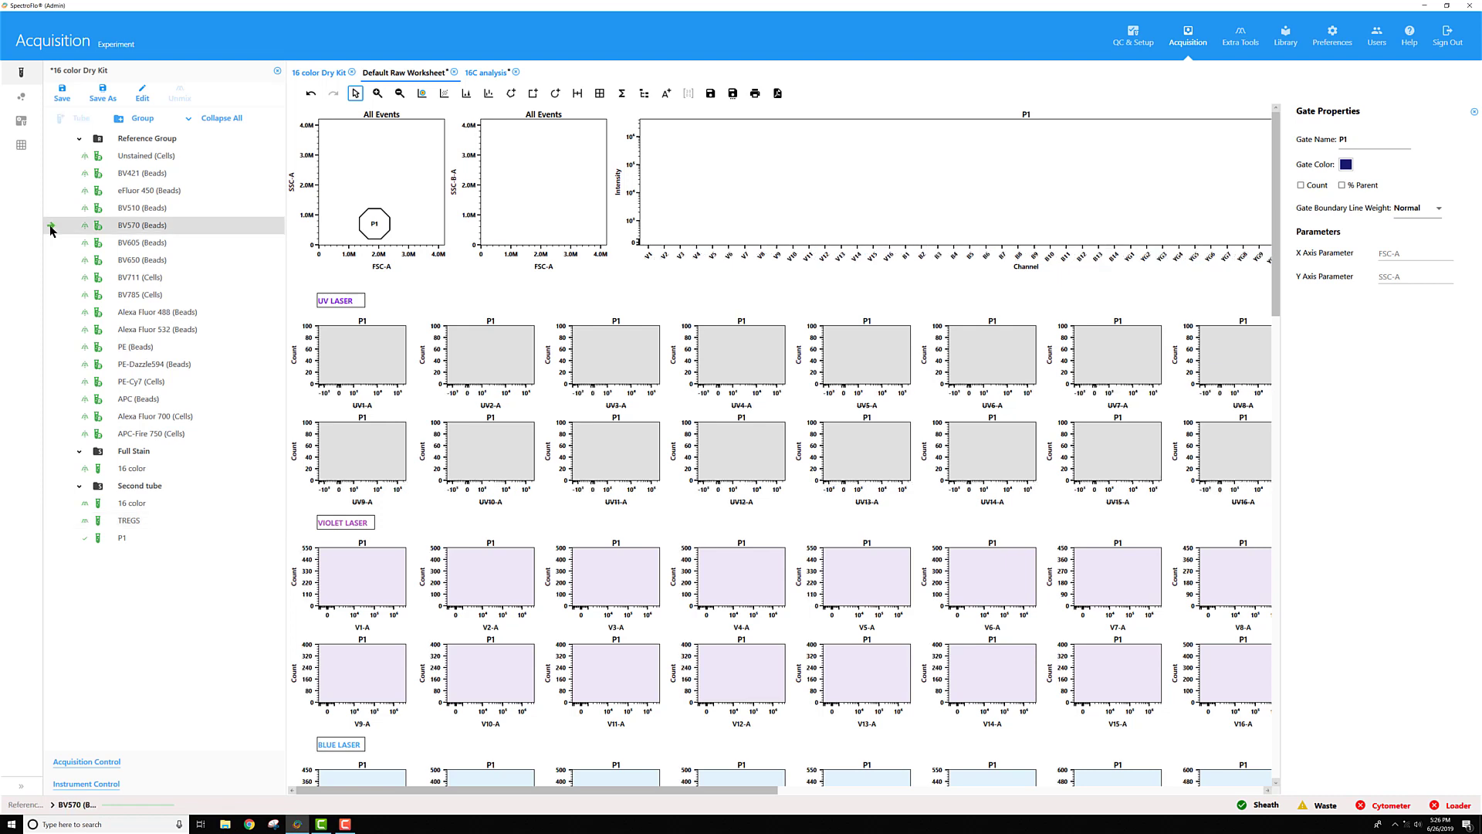
{"action": "left_click_drag", "start_coordinate": [377, 227], "coordinate": [341, 179]}
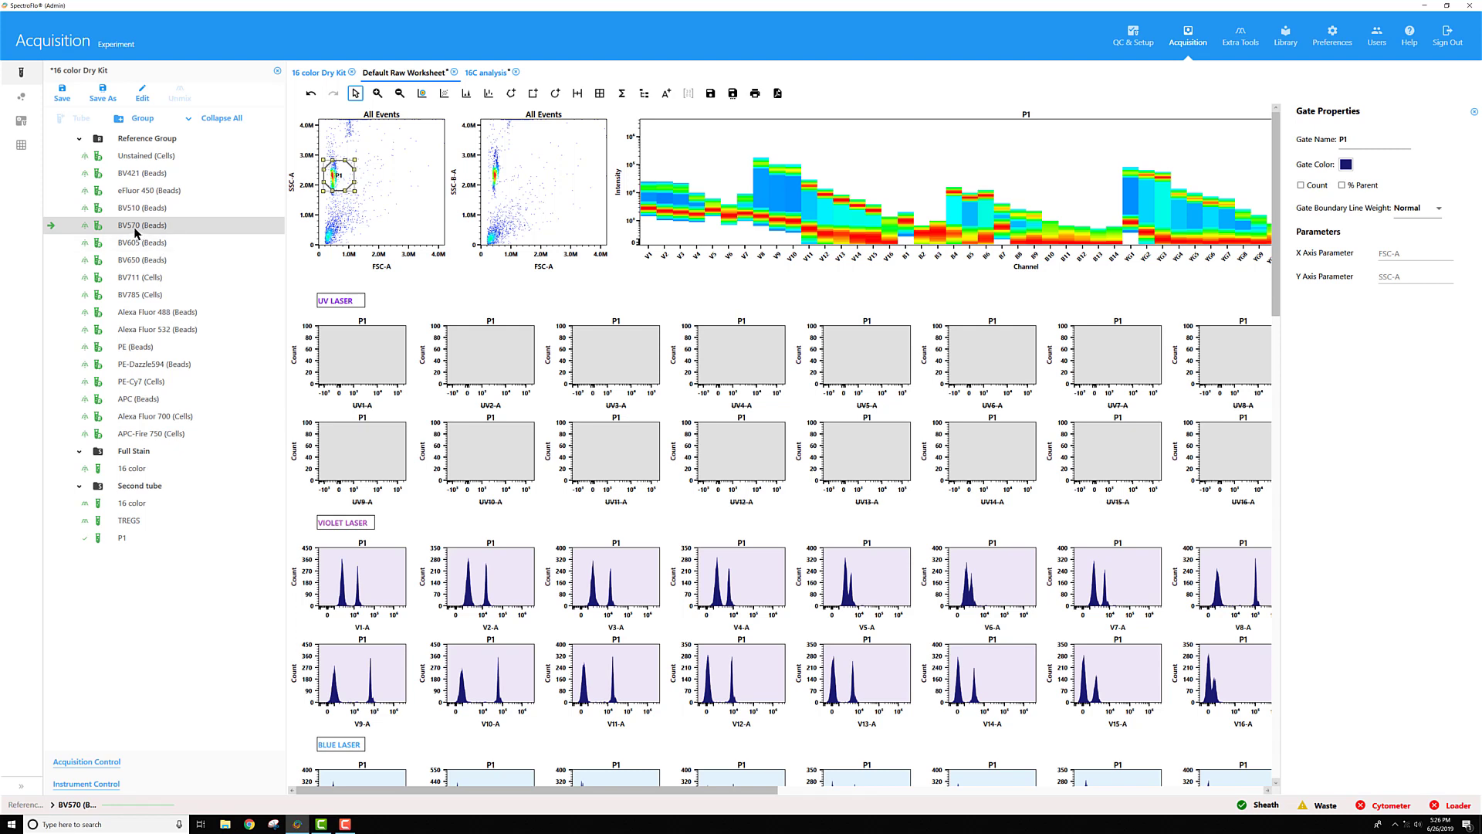
Bring up the available file and spillover commands for the BV570 (Beads) reference tube
{"action": "right_click", "coordinate": [135, 229]}
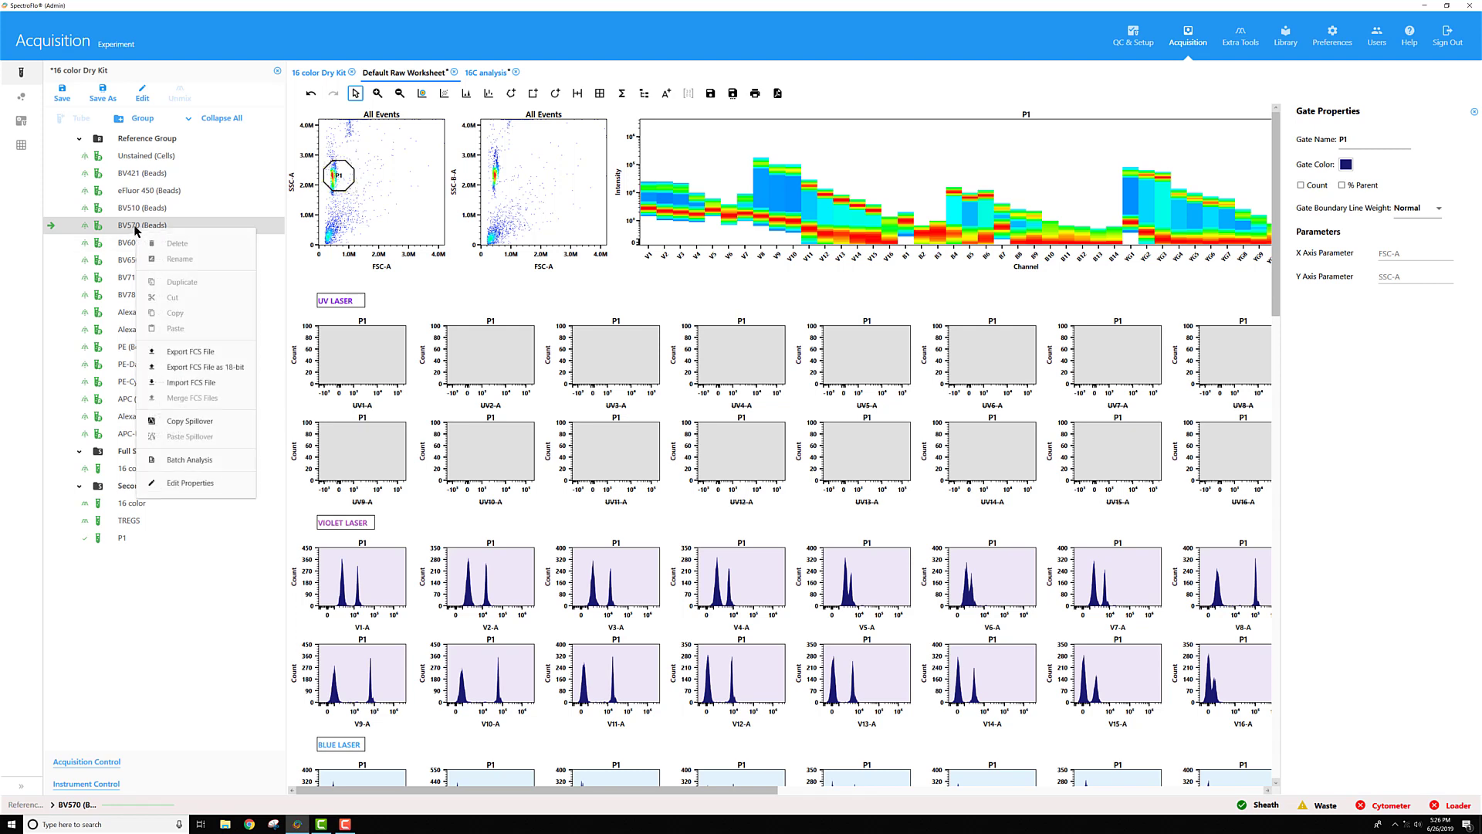